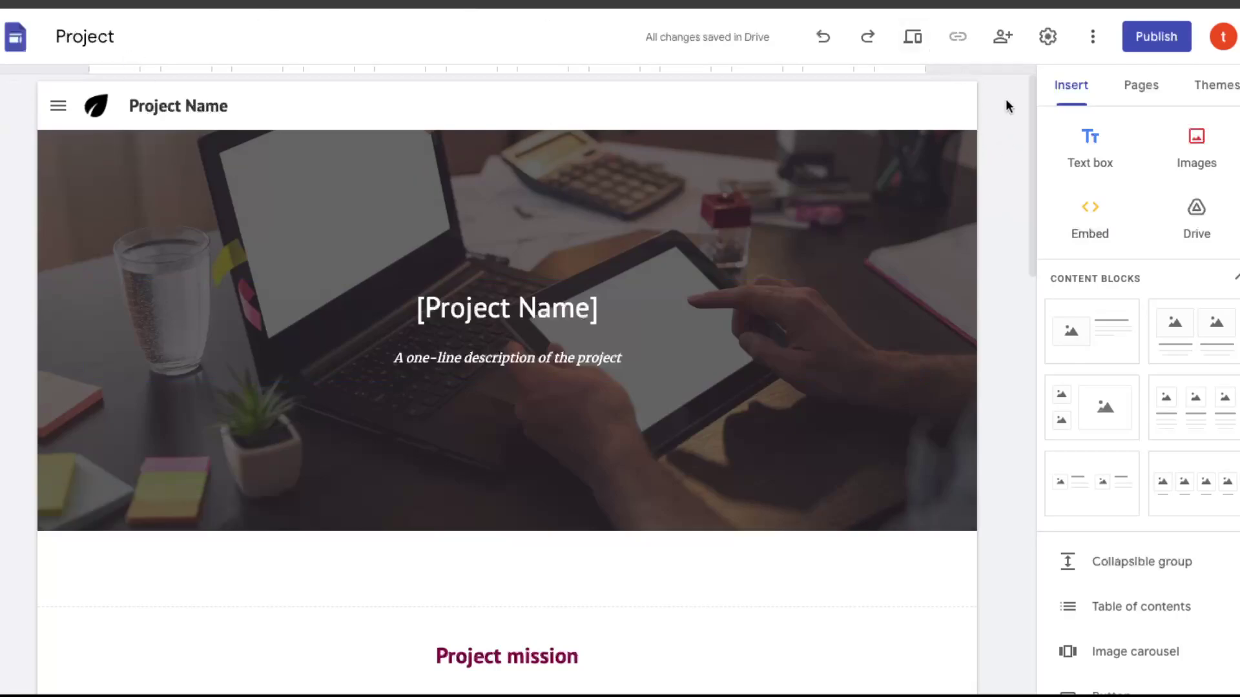
Step: Start the custom domain setup from the site's Settings > Custom domains
left_click(1046, 39)
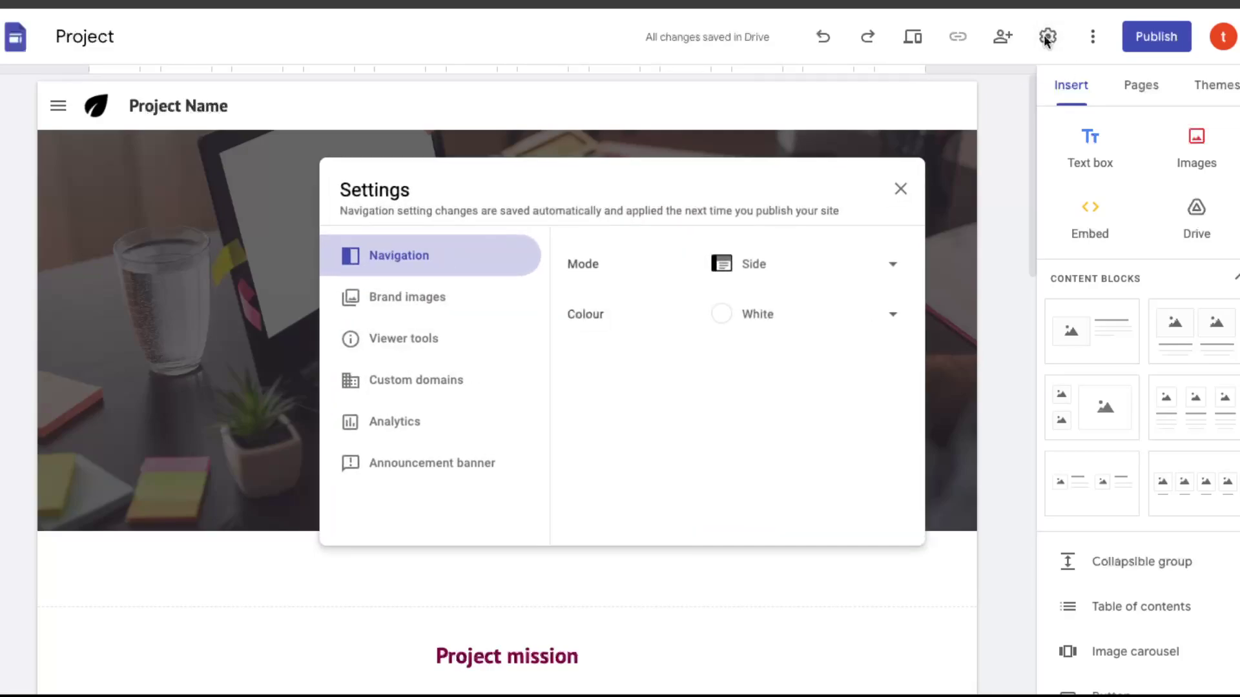
left_click(410, 384)
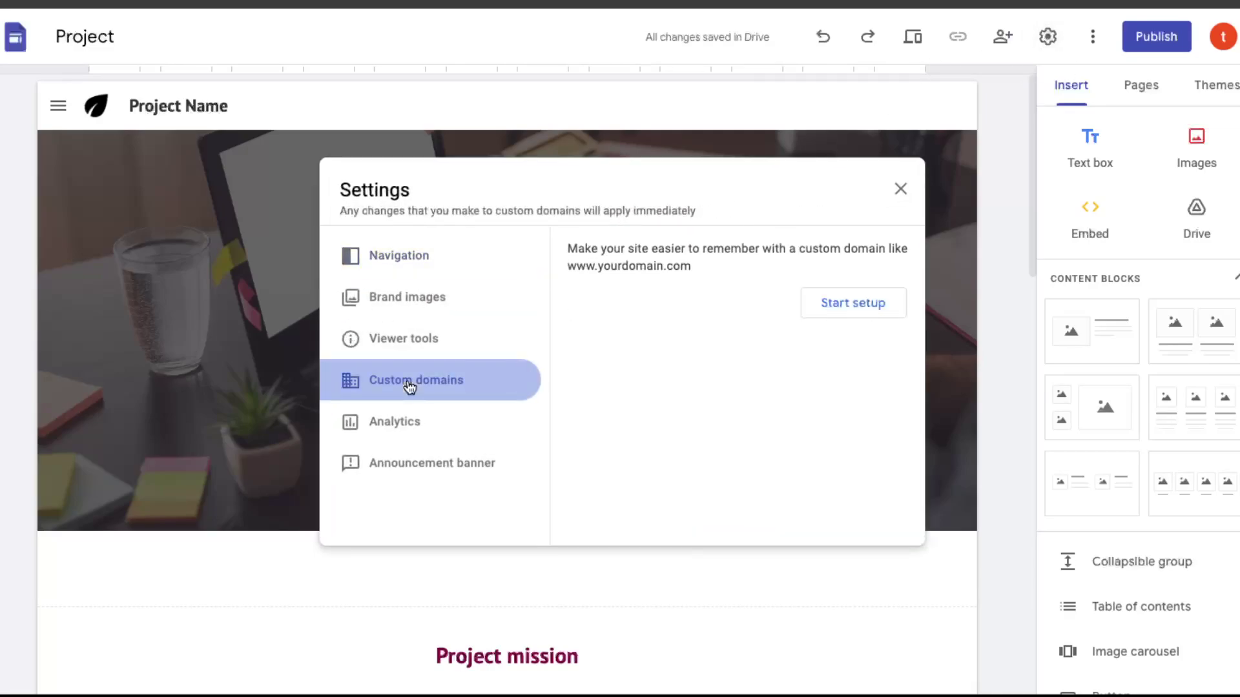
left_click_drag(599, 249, 869, 244)
left_click(906, 243)
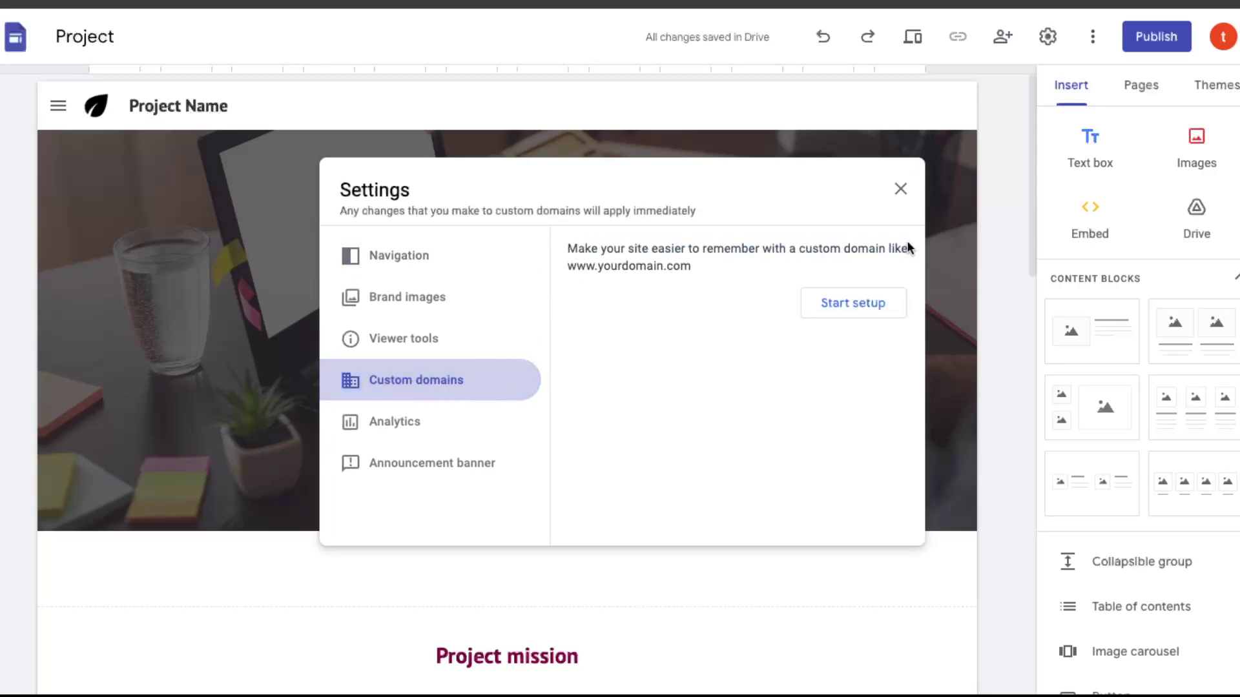
left_click(863, 308)
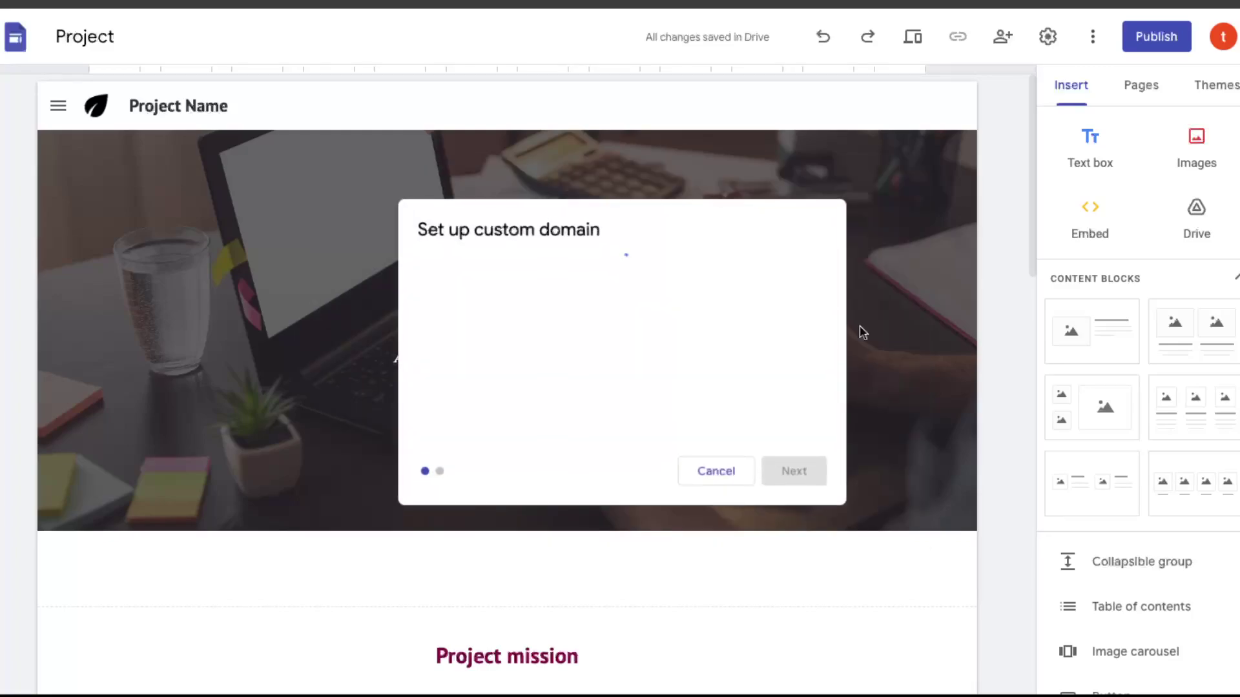
Step: Copy the domain name mrtopadviceonline.online from the Hostinger Domains list
left_click(687, 303)
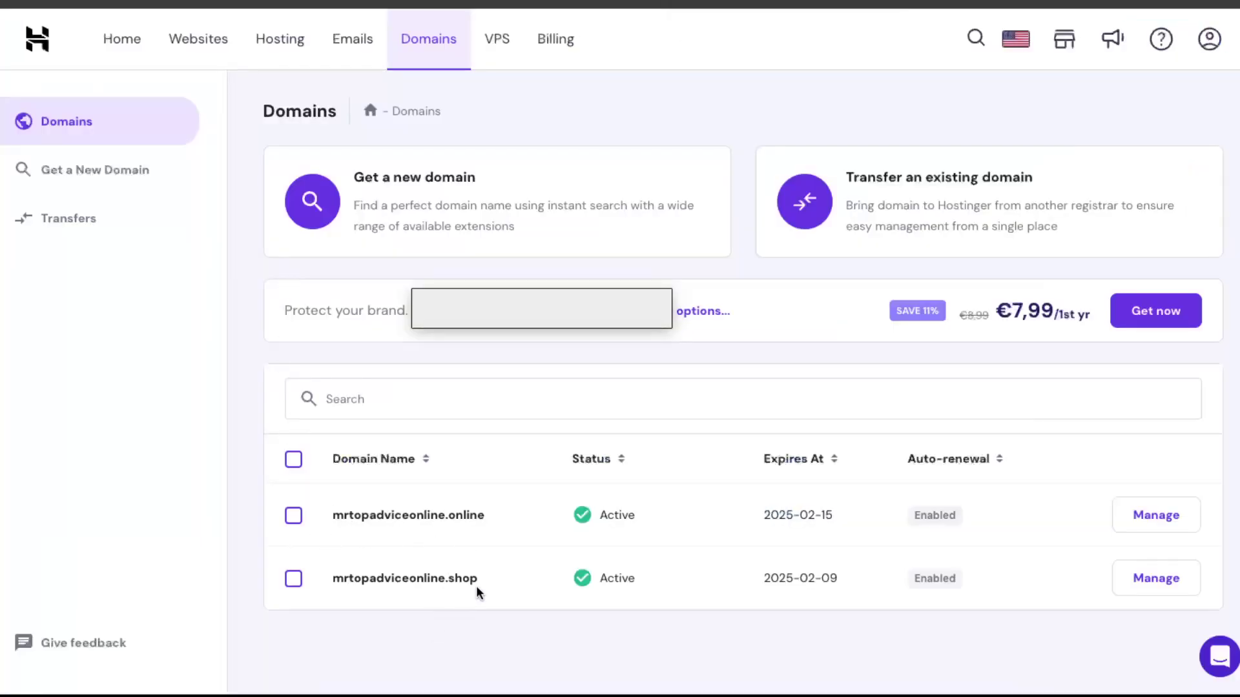
left_click_drag(491, 513, 328, 512)
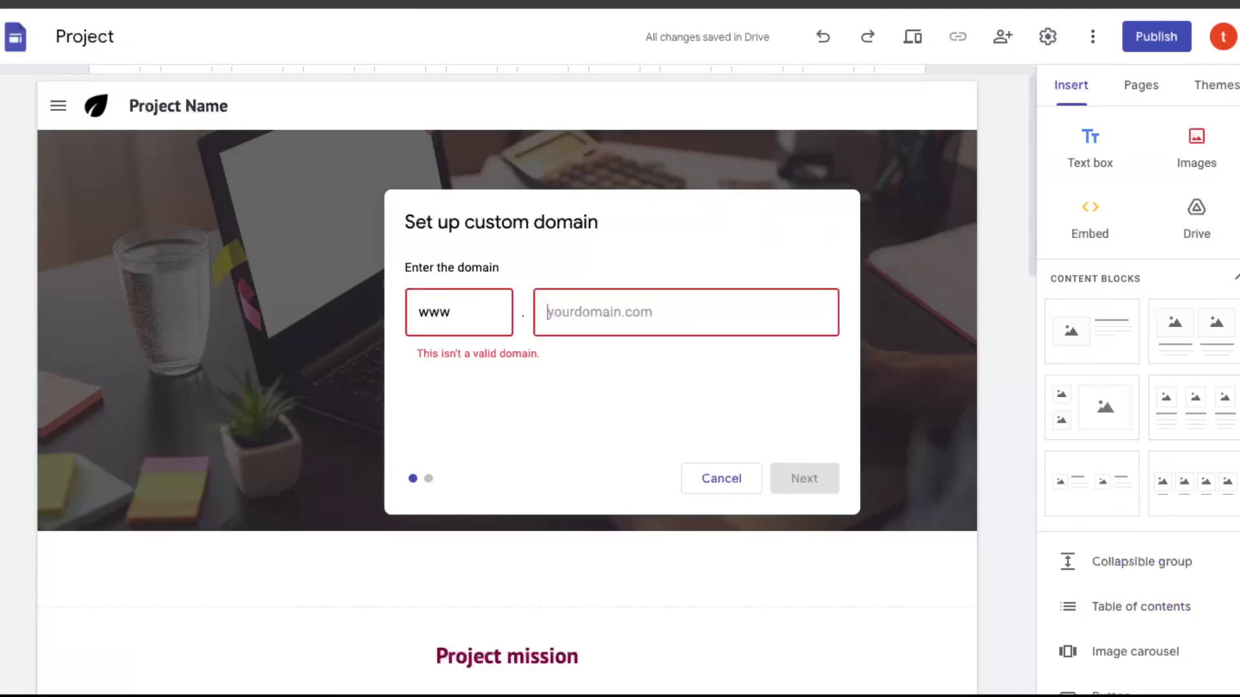
Step: Paste mrtopadviceonline.online into the custom domain field and note the not-verified warning
type("mrtopadviceonline.online")
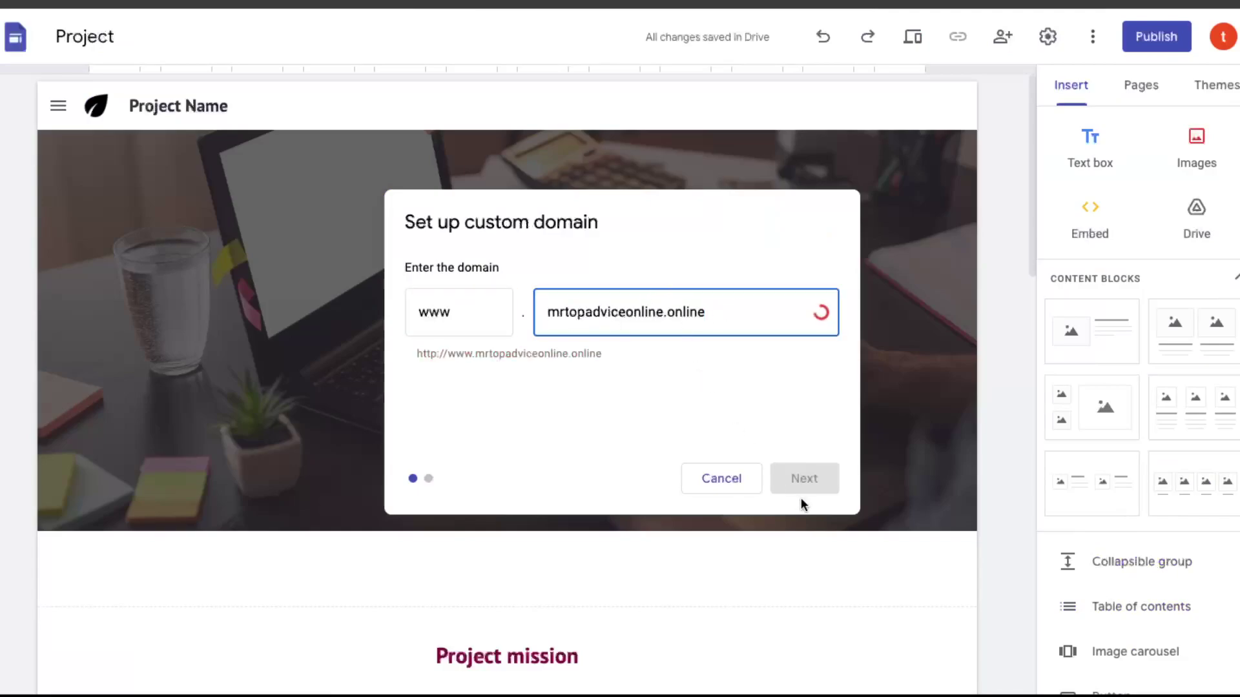
left_click(742, 406)
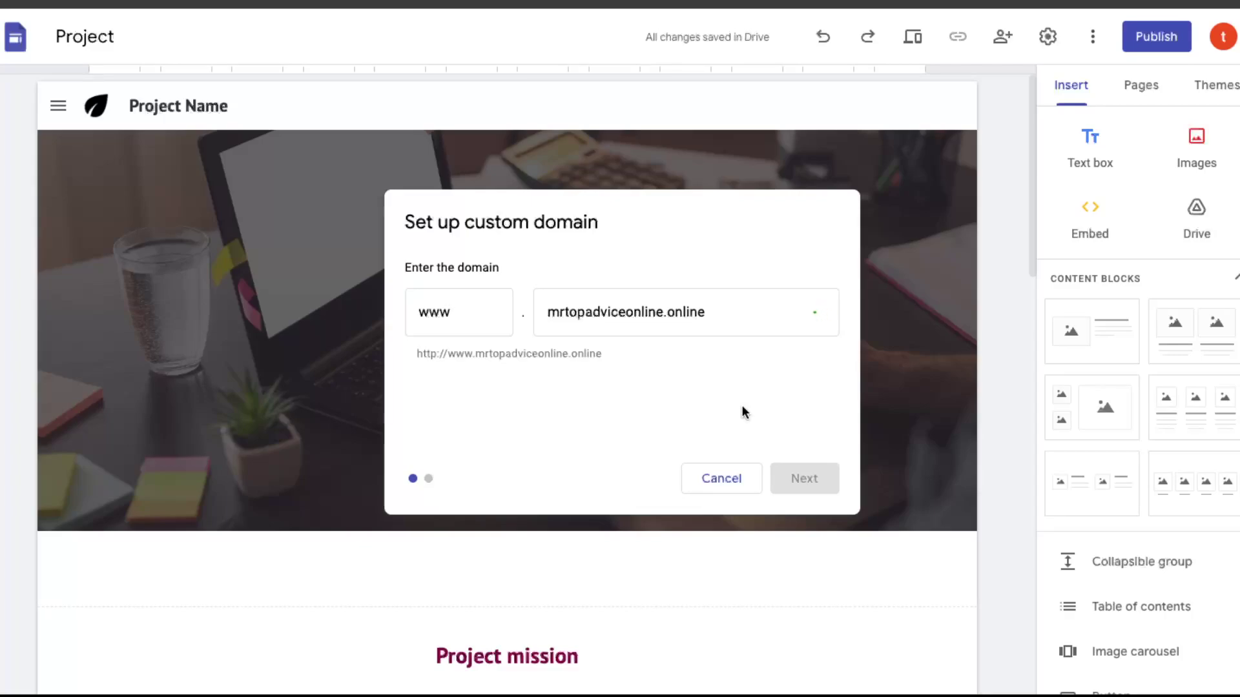
left_click_drag(440, 351, 556, 352)
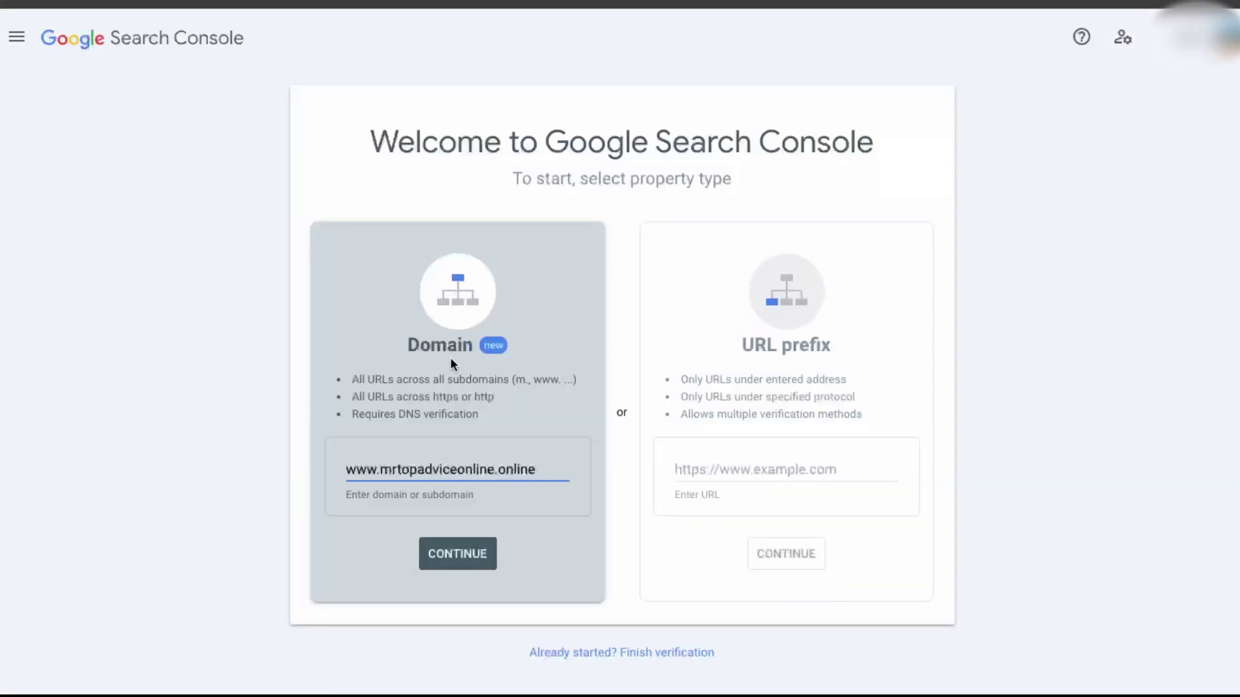
Step: Add mrtopadviceonline.online as a Domain property in Search Console to get its TXT record
left_click(441, 560)
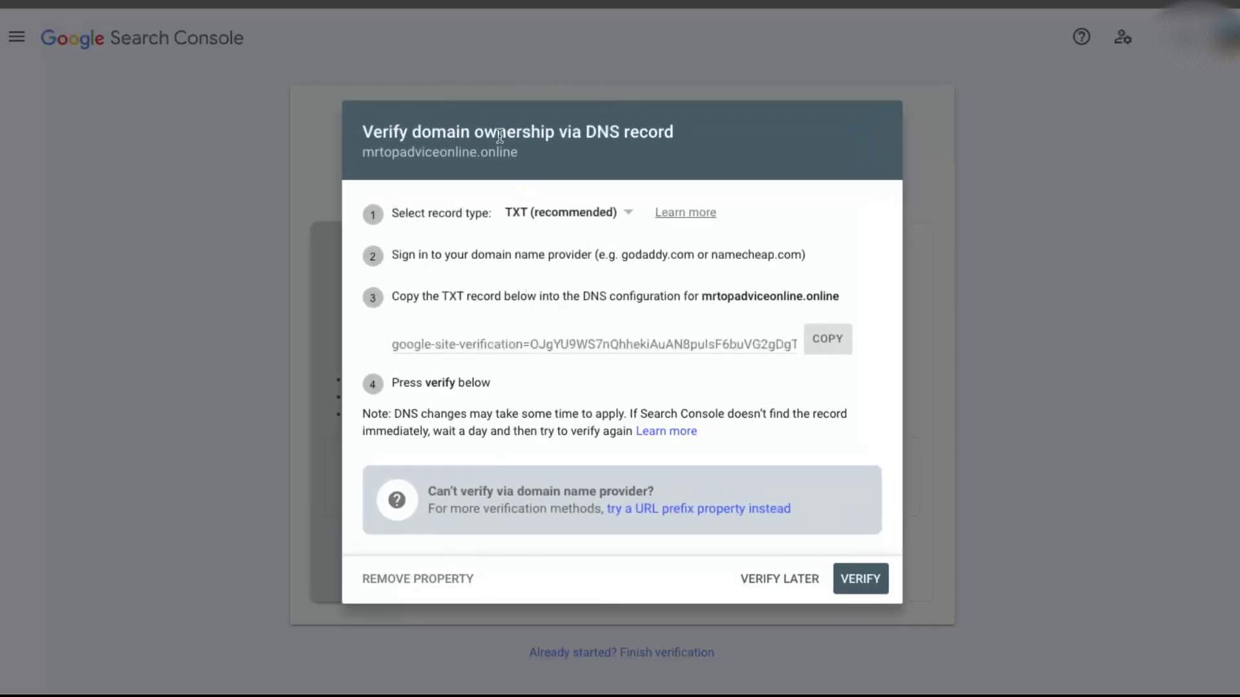
left_click_drag(506, 133, 721, 148)
left_click(721, 147)
left_click_drag(839, 296, 647, 296)
Step: Copy the Search Console TXT record and open mrtopadviceonline.online's DNS records in Hostinger
left_click(644, 296)
left_click(828, 344)
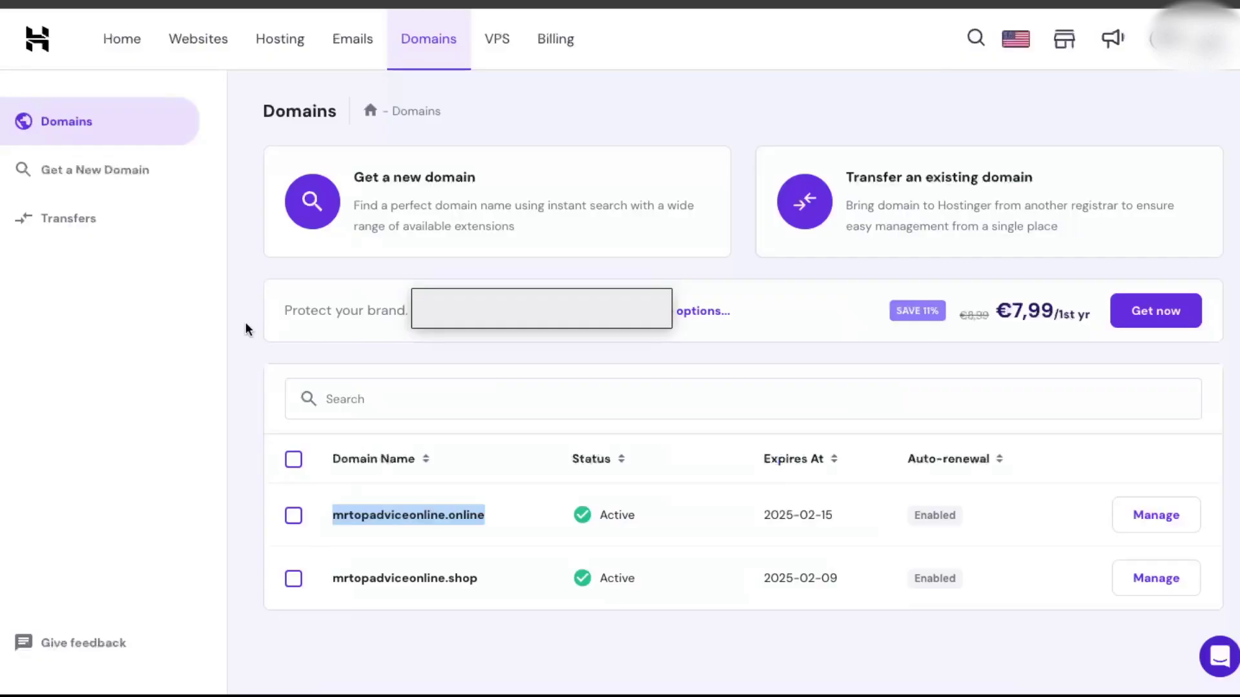
left_click(452, 520)
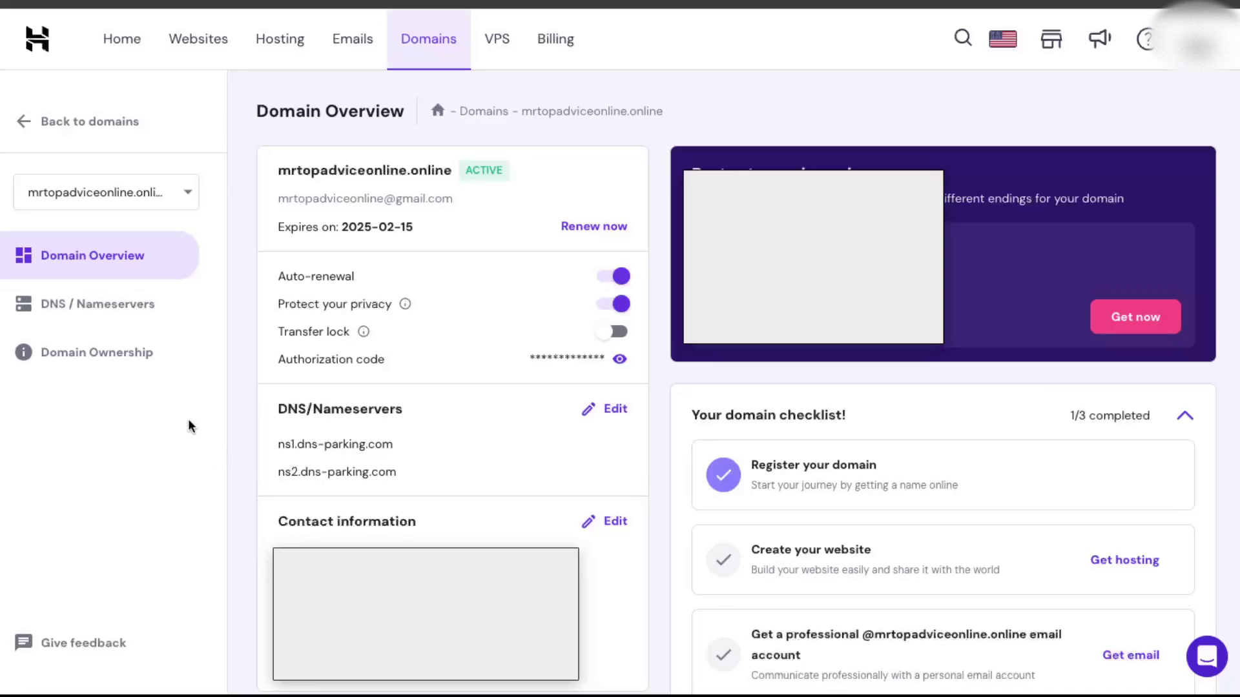
left_click(148, 319)
Step: Add a TXT record at @ holding the pasted Google verification string
scroll(712, 301, "down", 3)
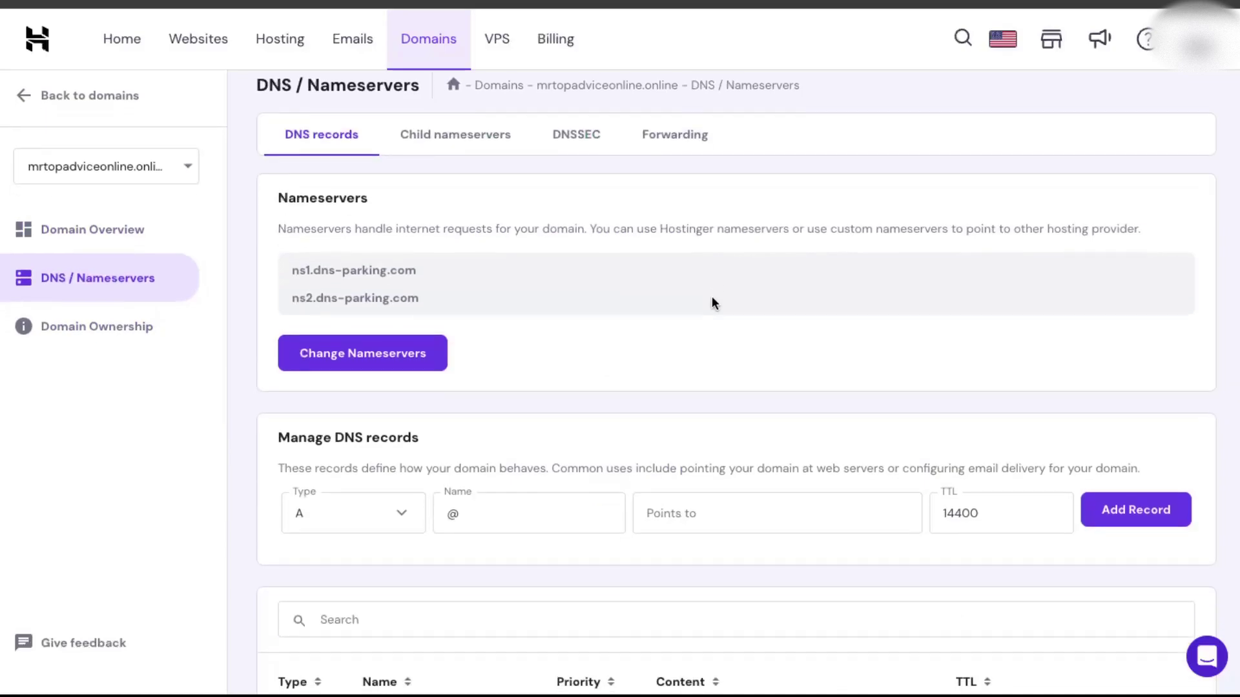
left_click(416, 365)
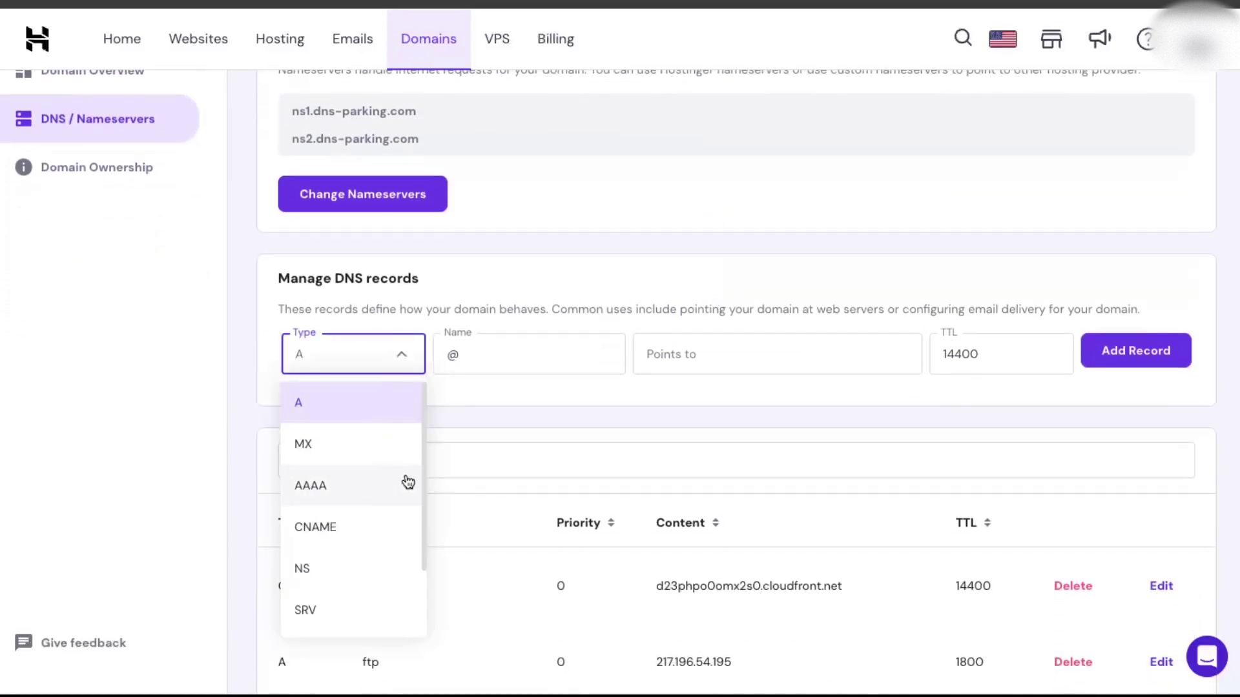
scroll(384, 497, "down", 2)
left_click(353, 566)
left_click(614, 351)
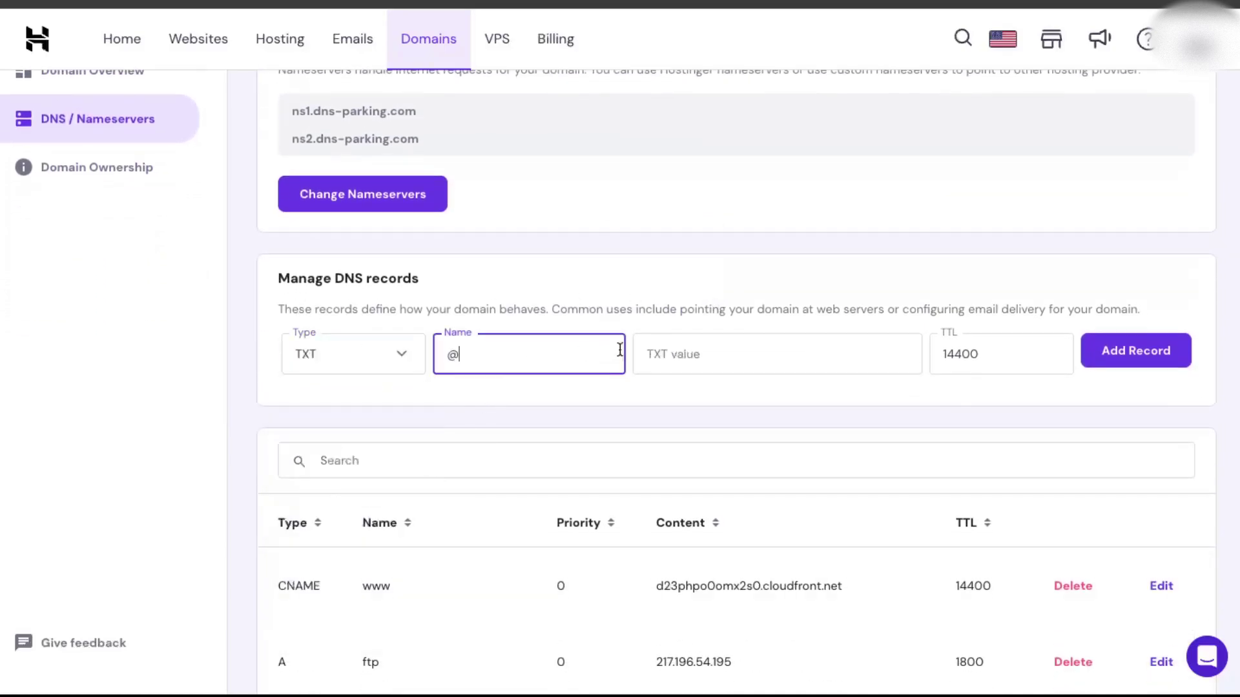
left_click(724, 357)
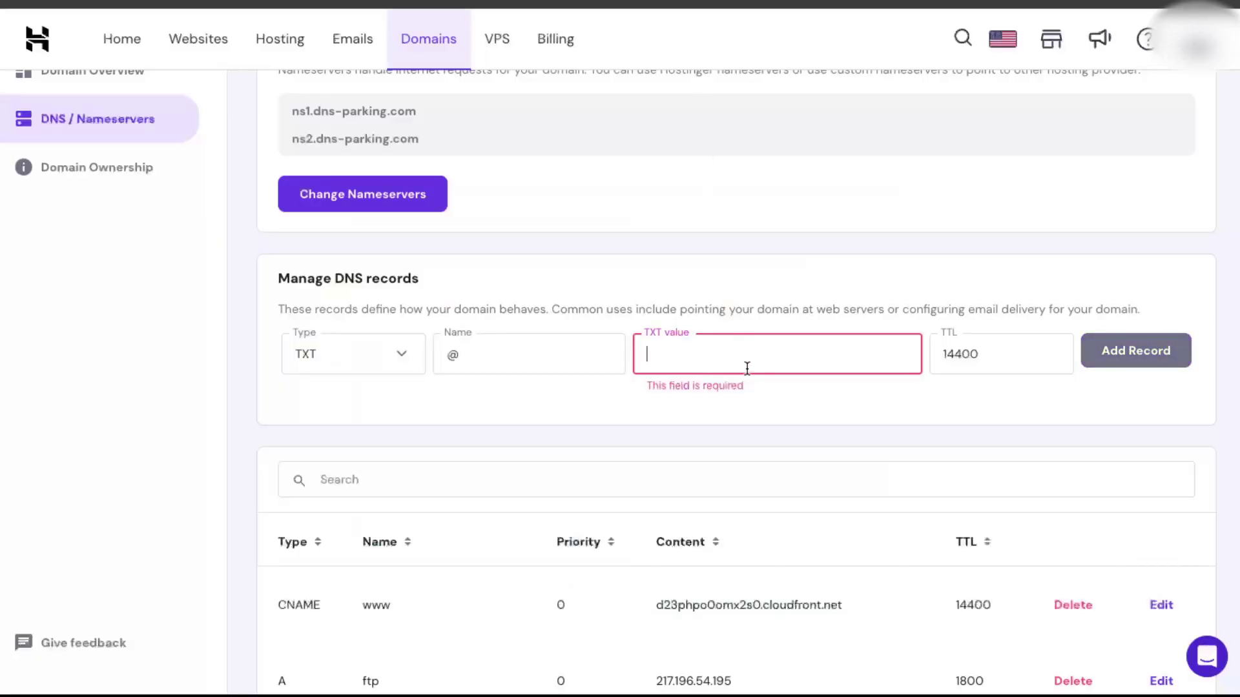
key("ctrl+v")
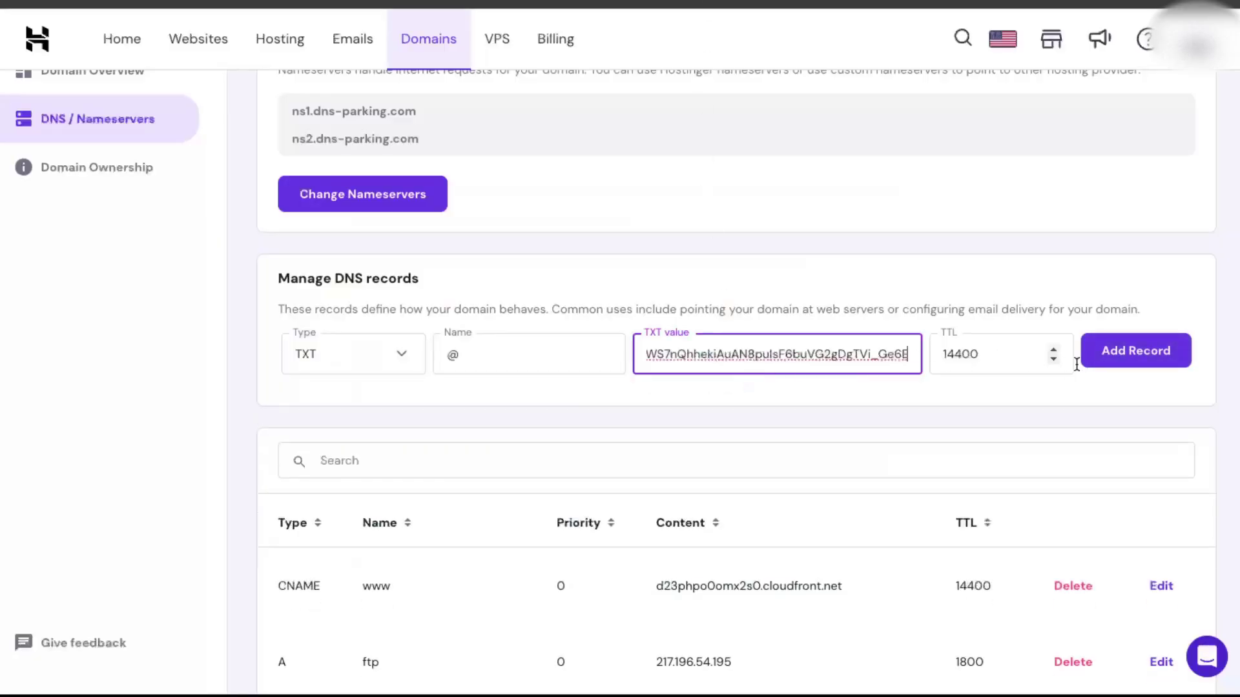
left_click(1110, 354)
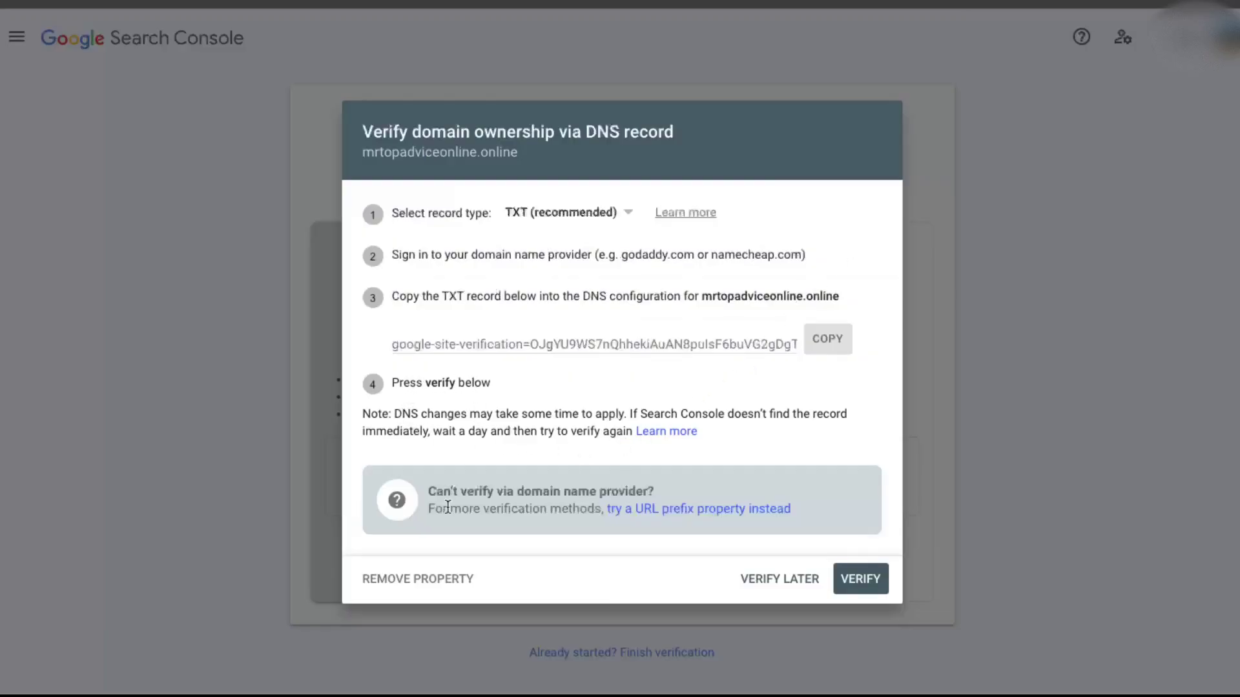
Step: Verify domain ownership in Search Console against the new DNS TXT record
left_click(856, 583)
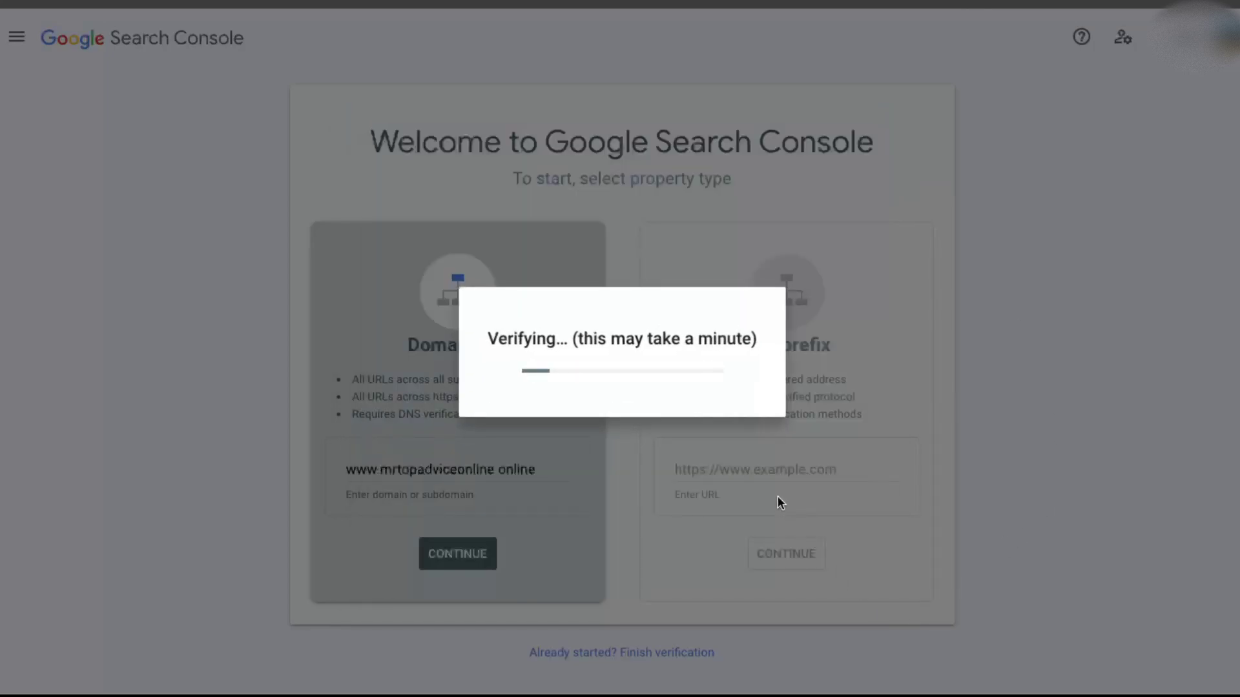
left_click_drag(400, 260, 603, 259)
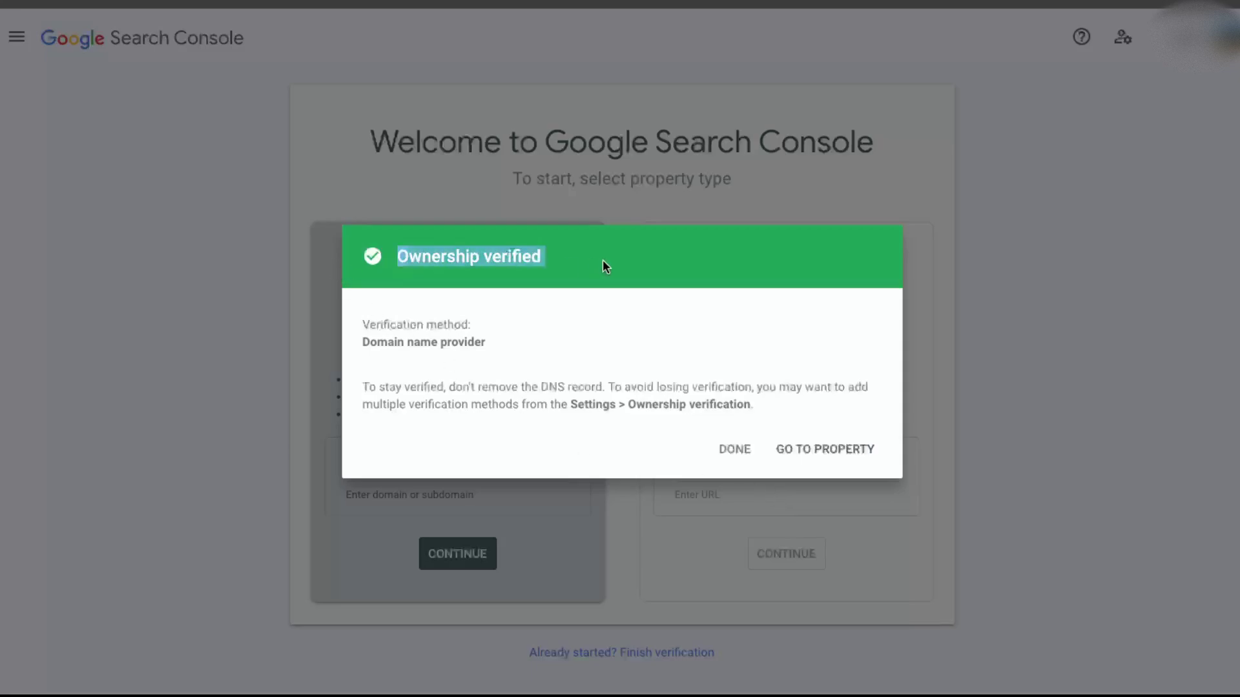
left_click(603, 259)
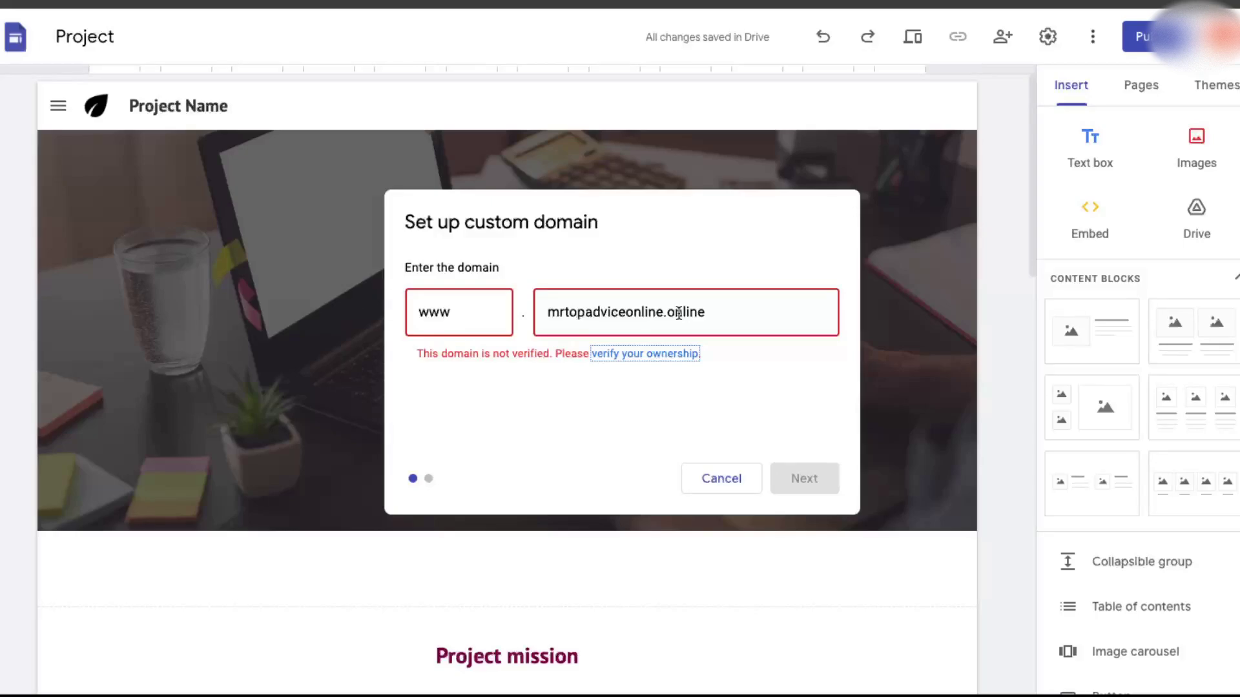
Step: Cancel the unverified custom domain setup and close Settings
triple_click(678, 313)
key("ctrl+c")
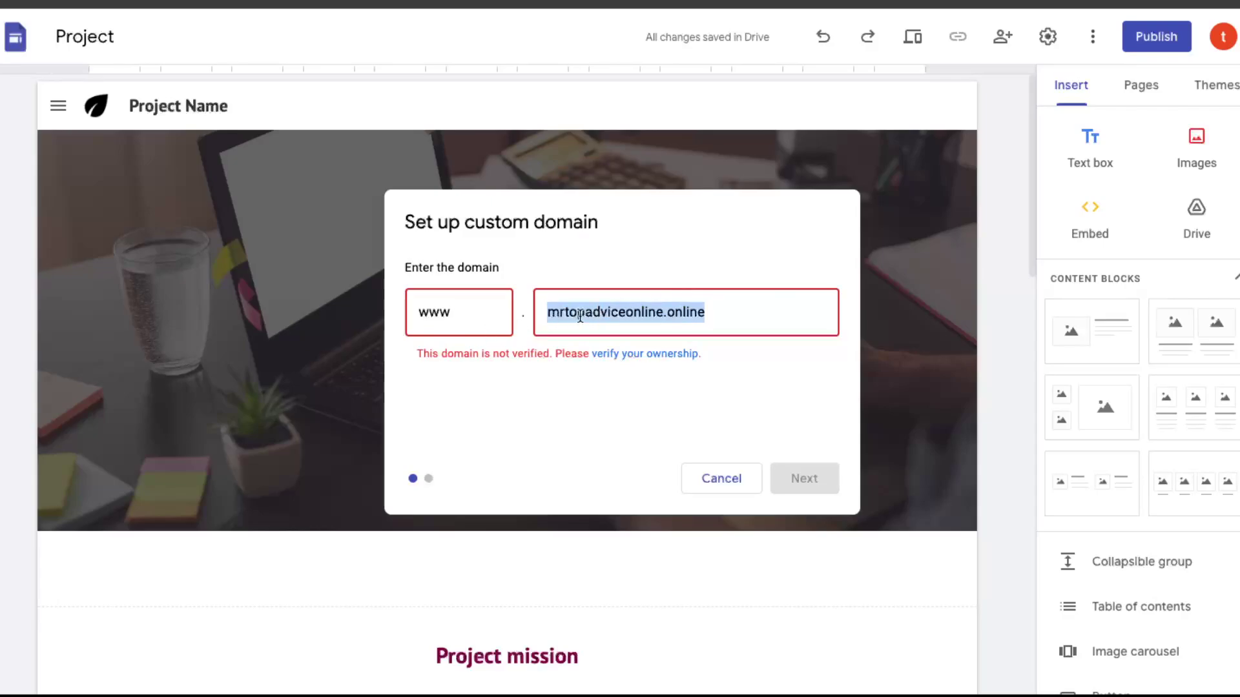
left_click(719, 478)
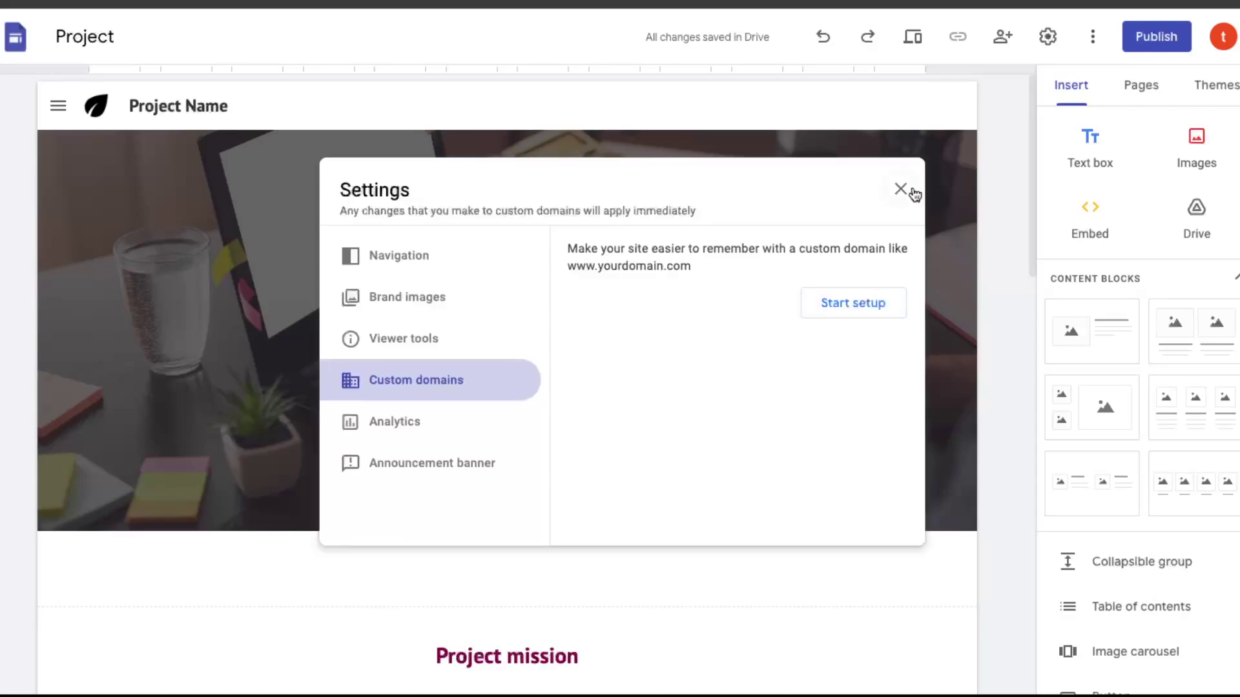
left_click(909, 192)
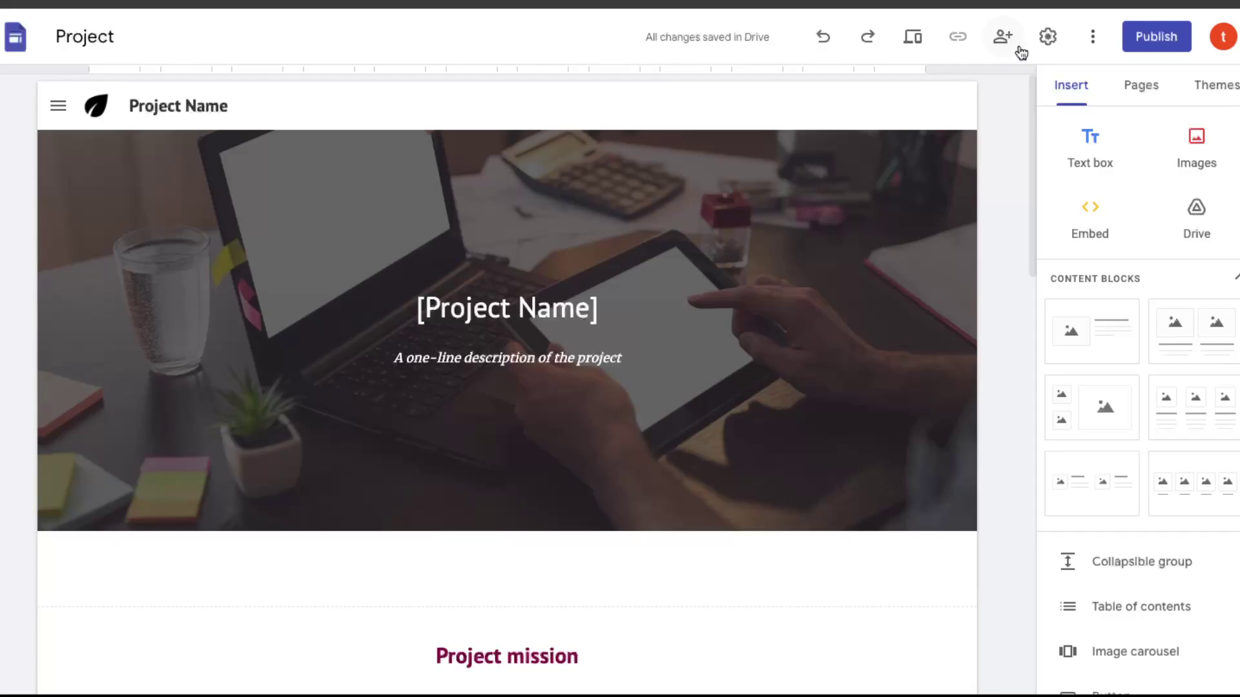
Step: Restart custom domain setup, paste mrtopadviceonline.online and continue to the registrar instructions
left_click(1039, 42)
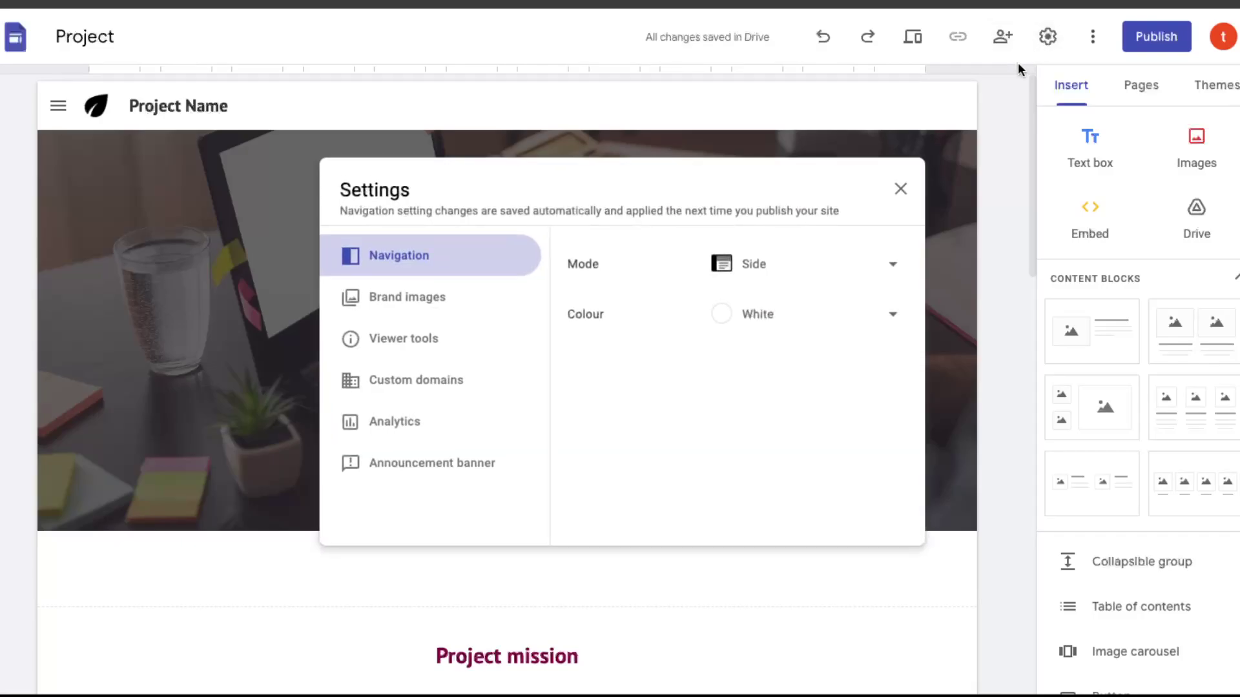
left_click(435, 380)
left_click(846, 302)
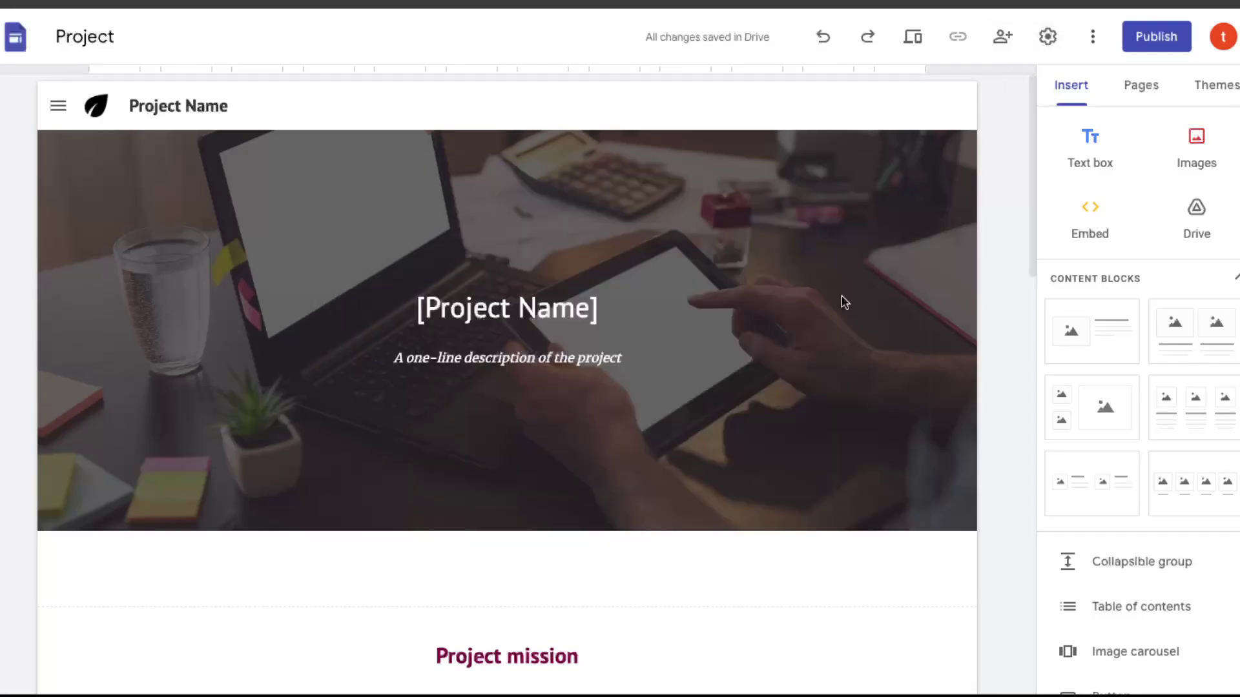
left_click(691, 303)
key("ctrl+v")
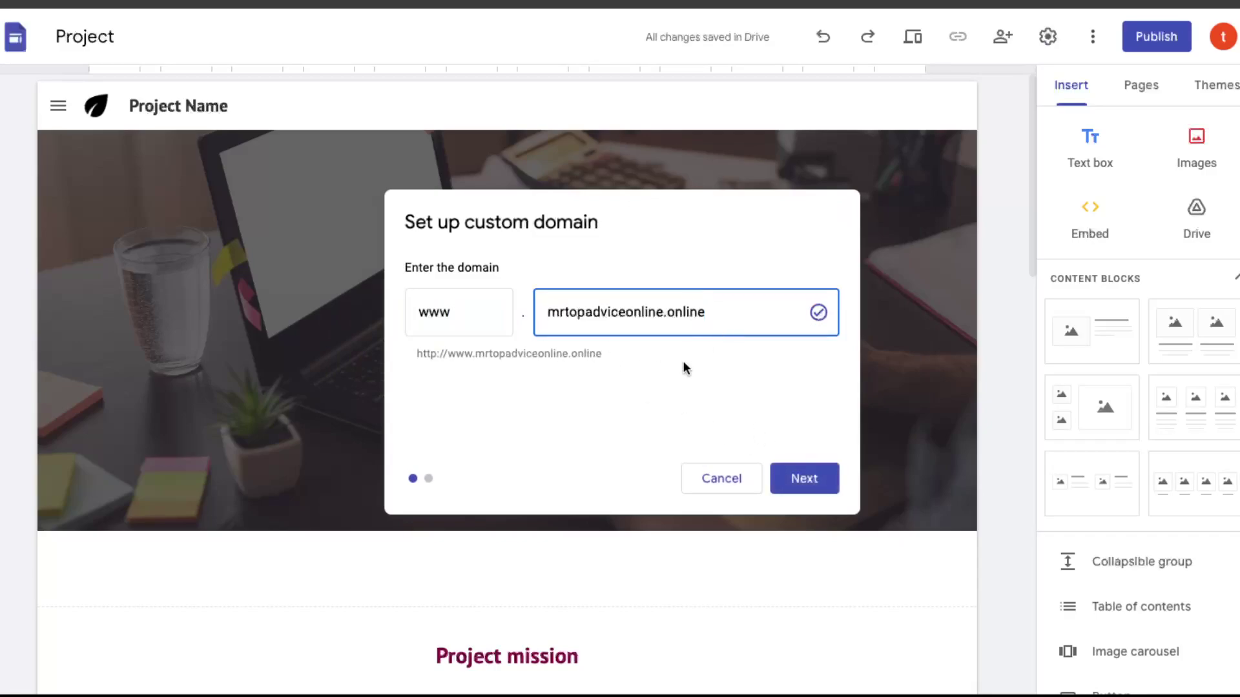
left_click(801, 477)
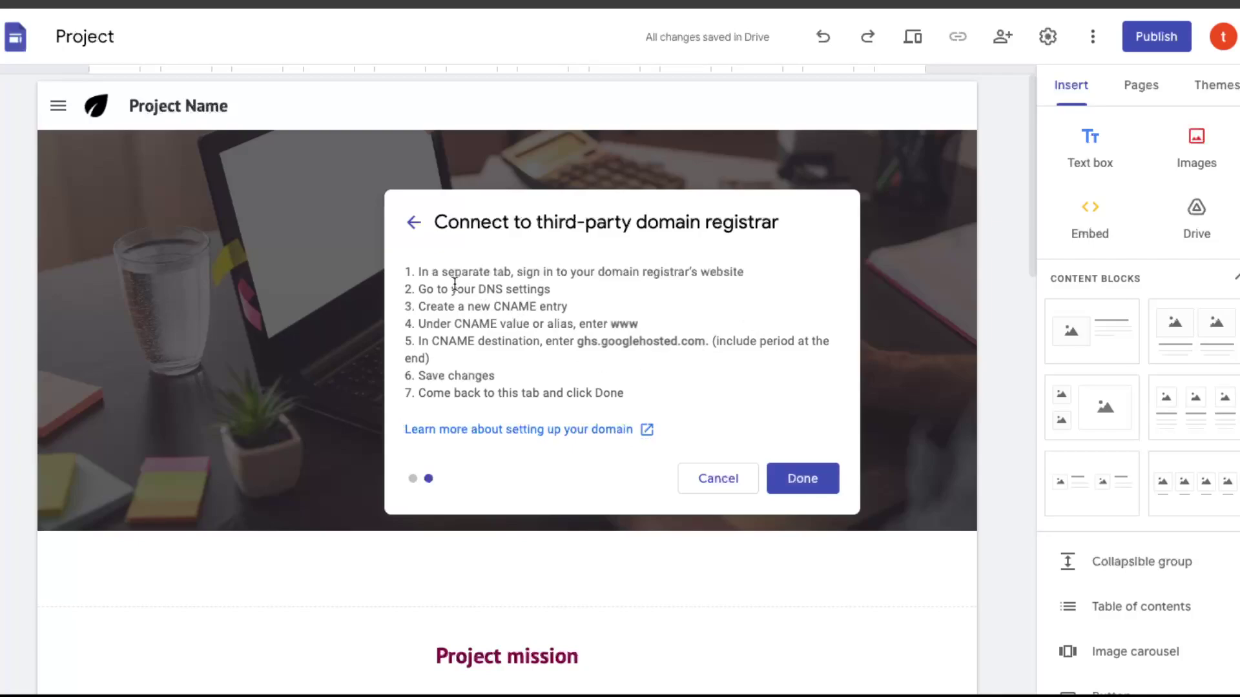
Step: Review the CNAME instructions: www alias pointing to ghs.googlehosted.com, then return to Hostinger
left_click_drag(456, 286, 550, 285)
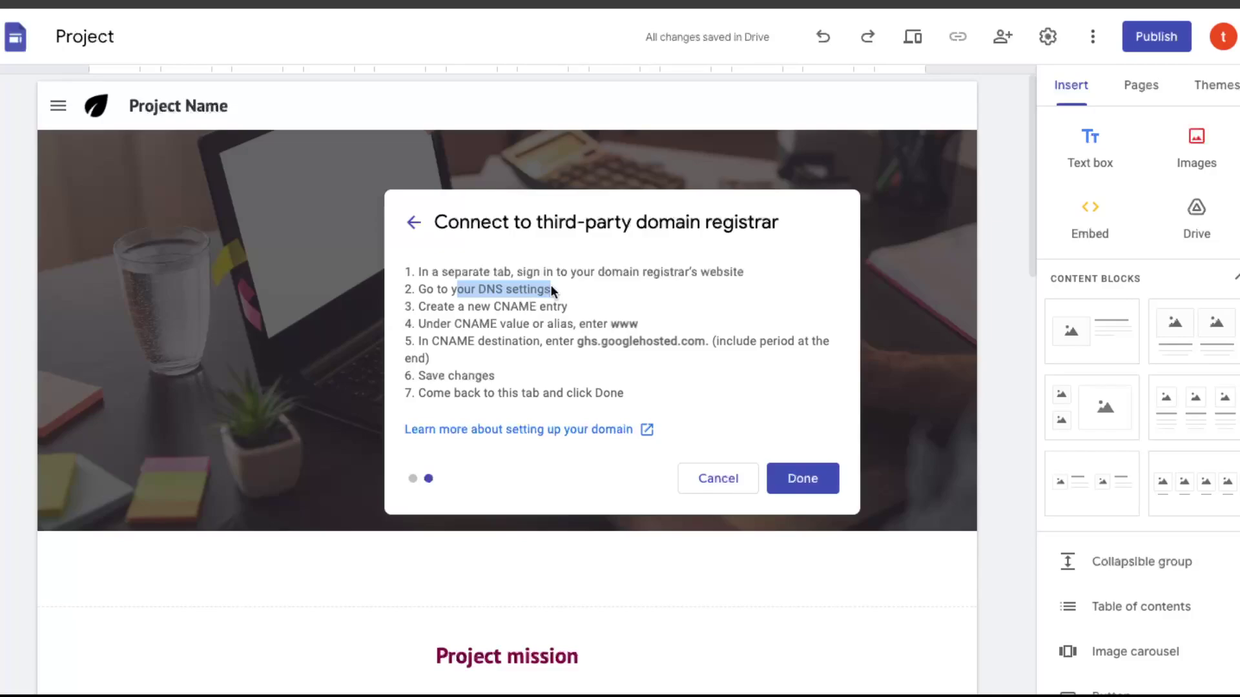
left_click(552, 284)
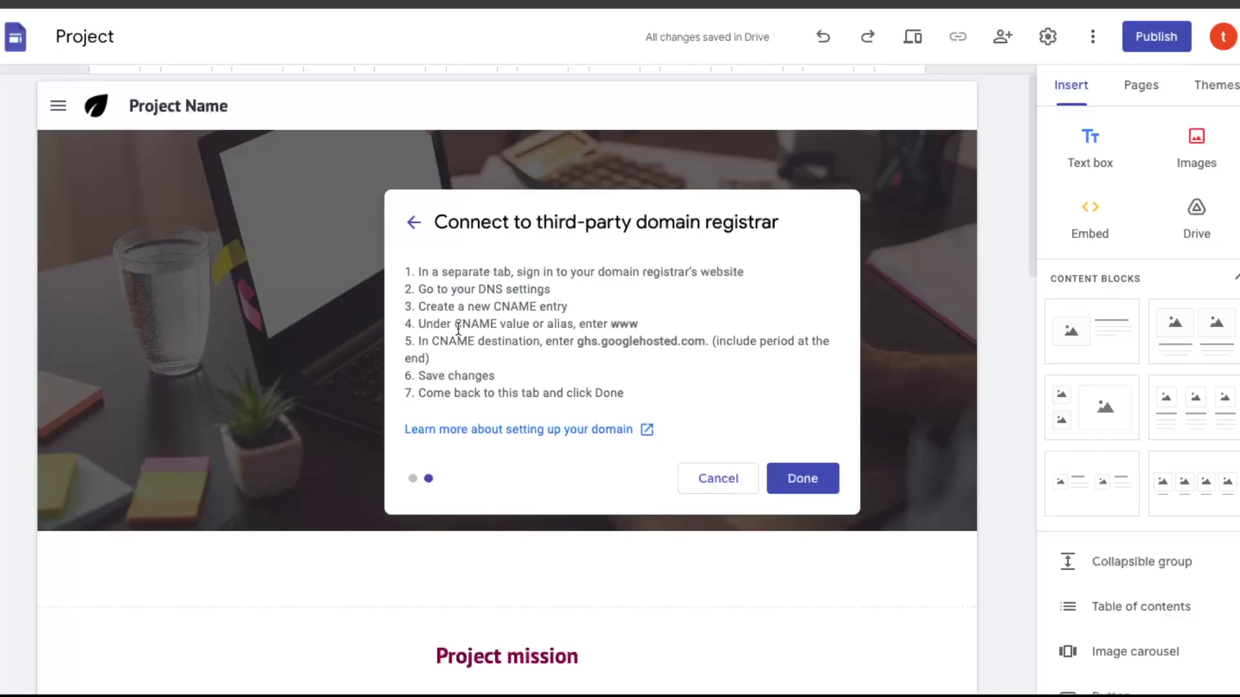
left_click_drag(610, 324, 638, 324)
left_click_drag(582, 342, 686, 343)
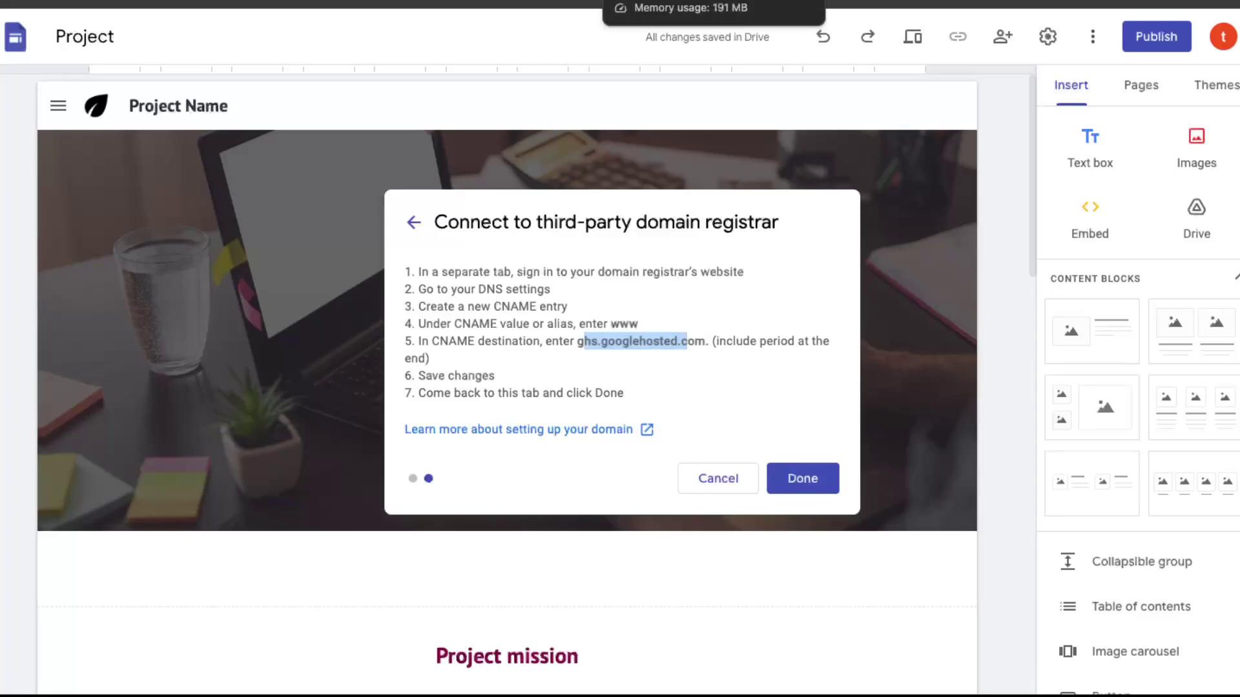
left_click(645, 2)
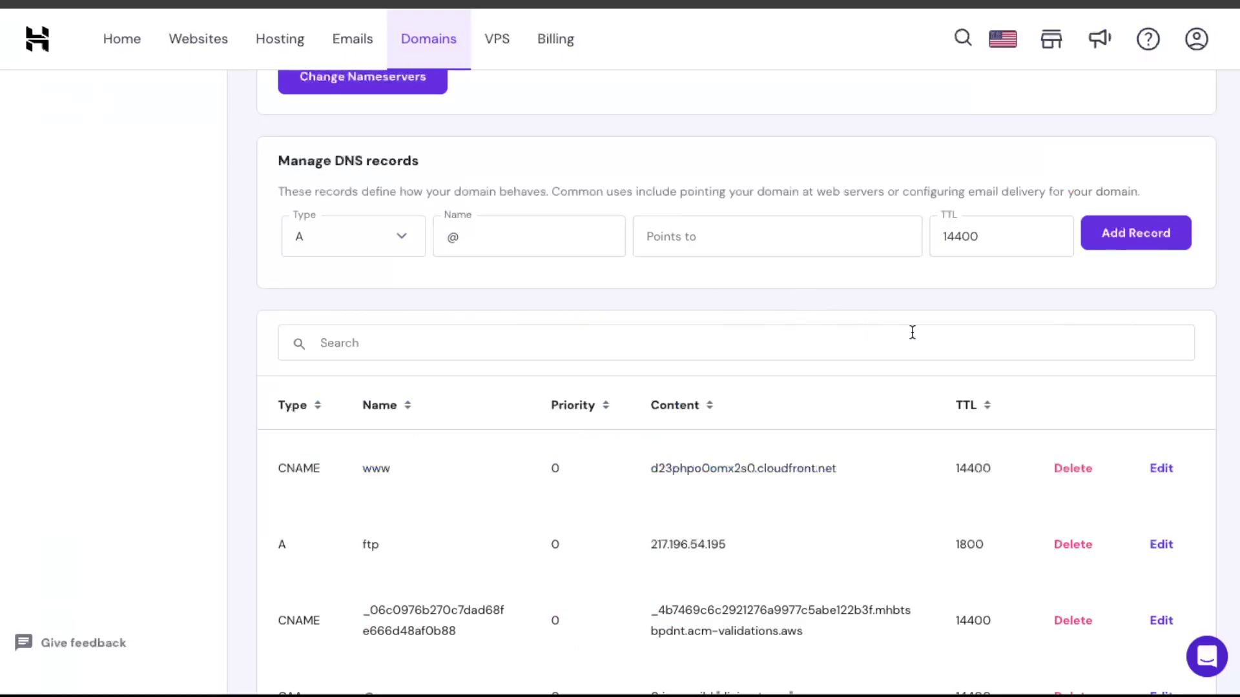
Step: Add a CNAME record named www with target ghs.googlehosted.com. in Hostinger
scroll(921, 332, "up", 2)
left_click(349, 380)
scroll(371, 432, "down", 1)
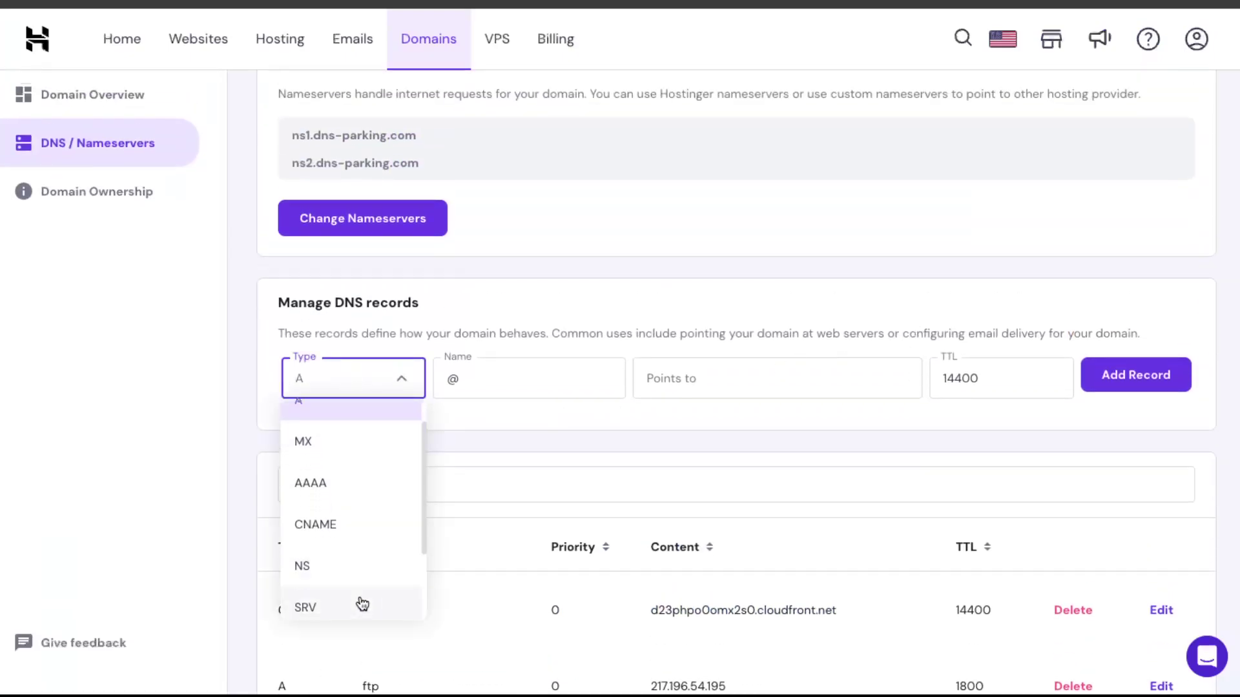
left_click(340, 528)
left_click(551, 382)
key("BackSpace")
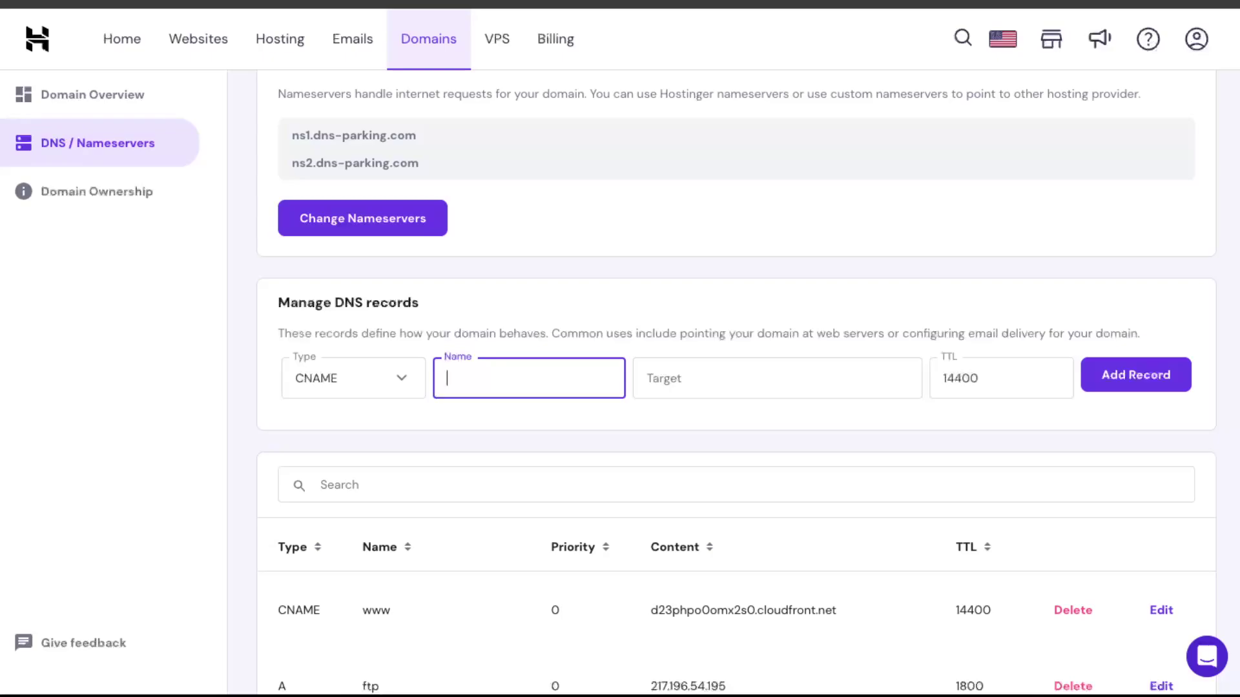
type("www")
left_click(707, 385)
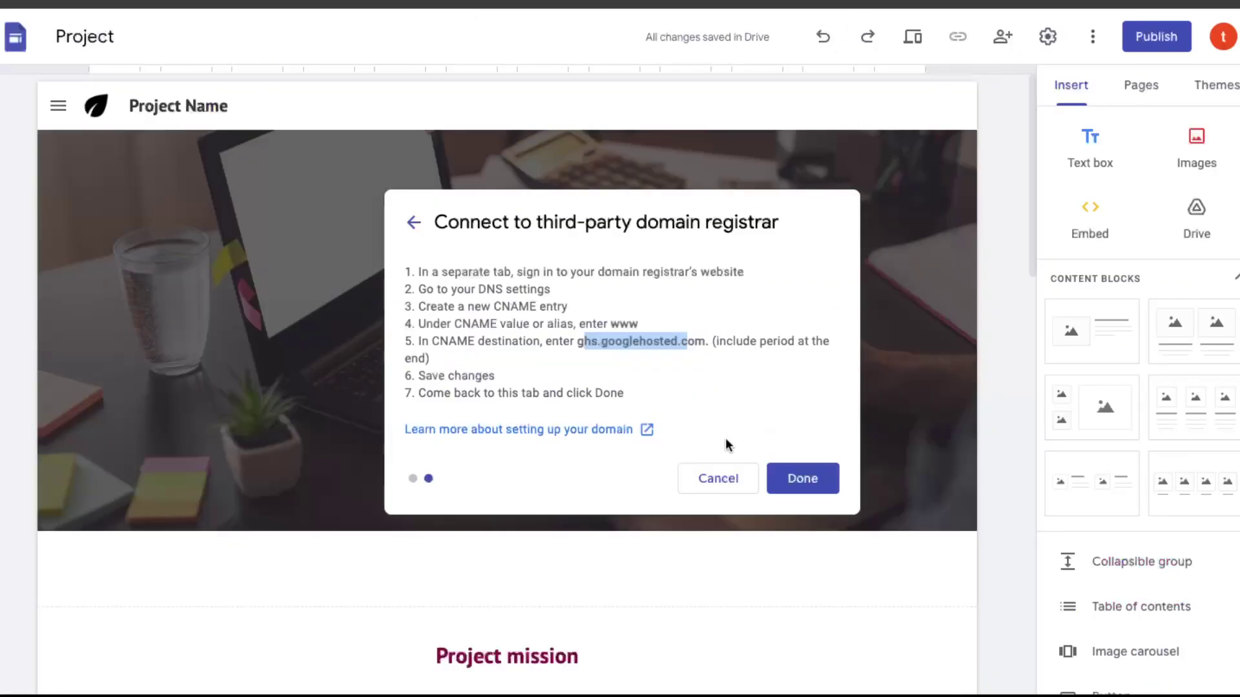
left_click(579, 341)
left_click_drag(578, 341, 710, 341)
key("ctrl+c")
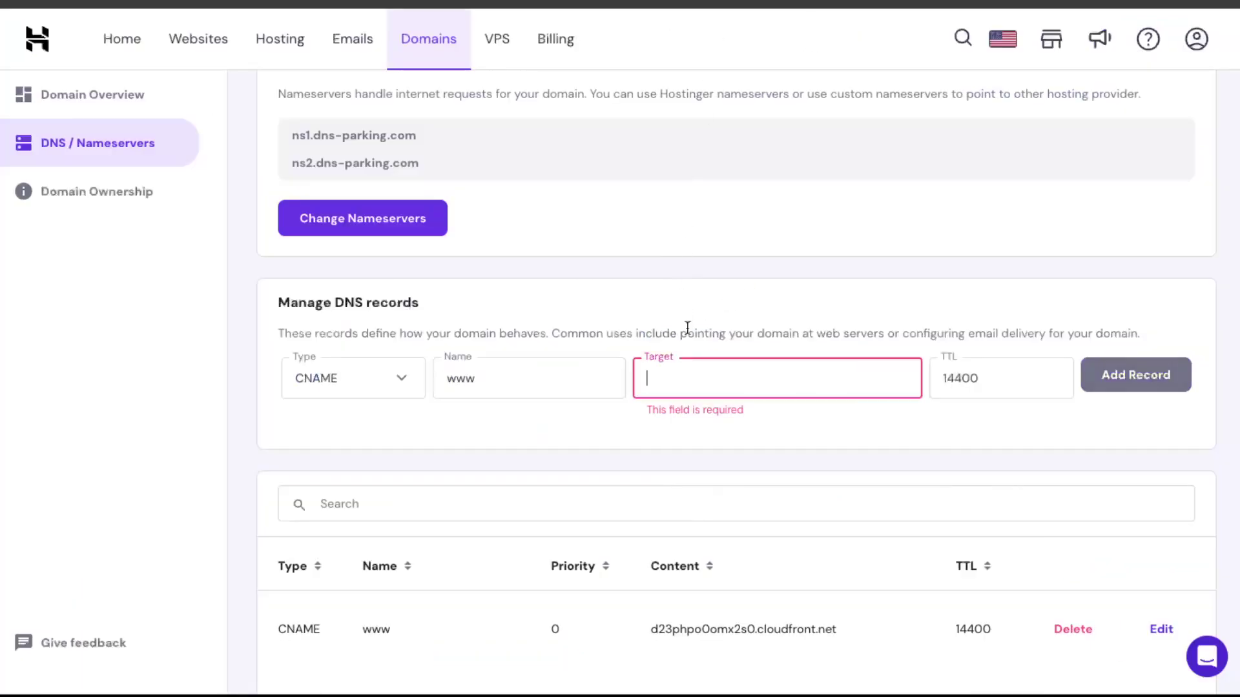
left_click(692, 378)
key("ctrl+v")
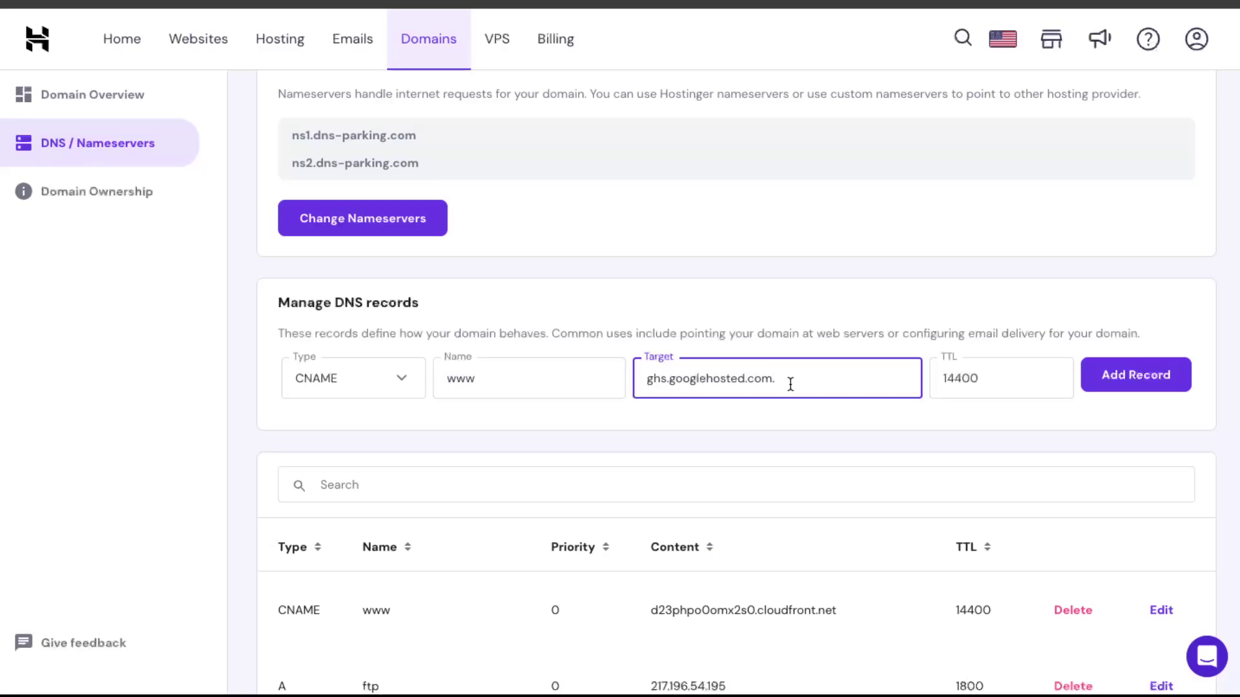
left_click(1130, 385)
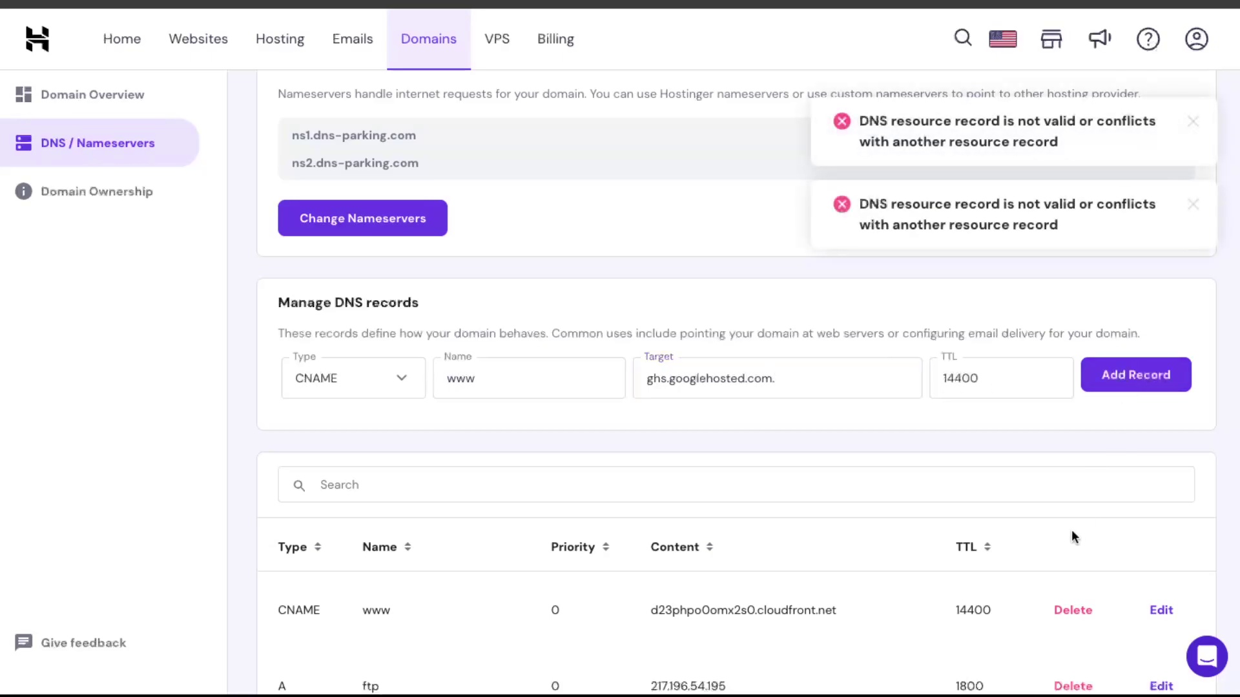
Step: Delete the old www CNAME pointing to CloudFront, keeping the ghs.googlehosted.com one
scroll(1071, 537, "down", 1)
left_click_drag(287, 530, 998, 530)
left_click(707, 531)
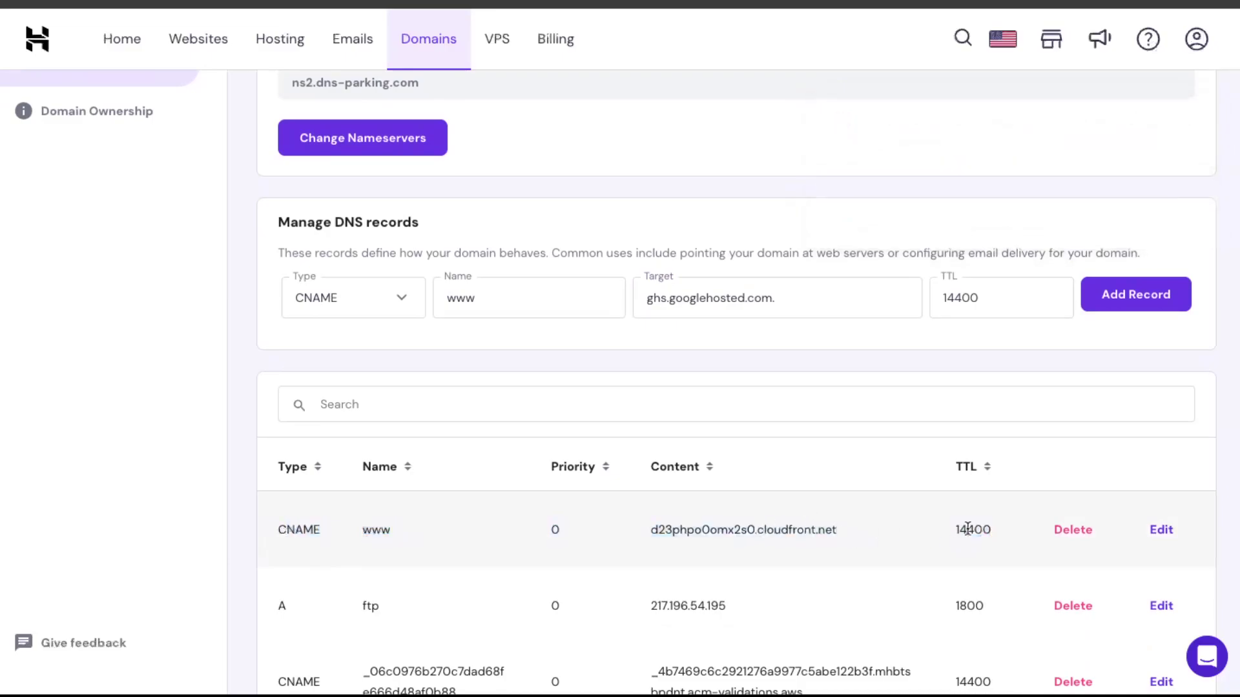
left_click(1070, 530)
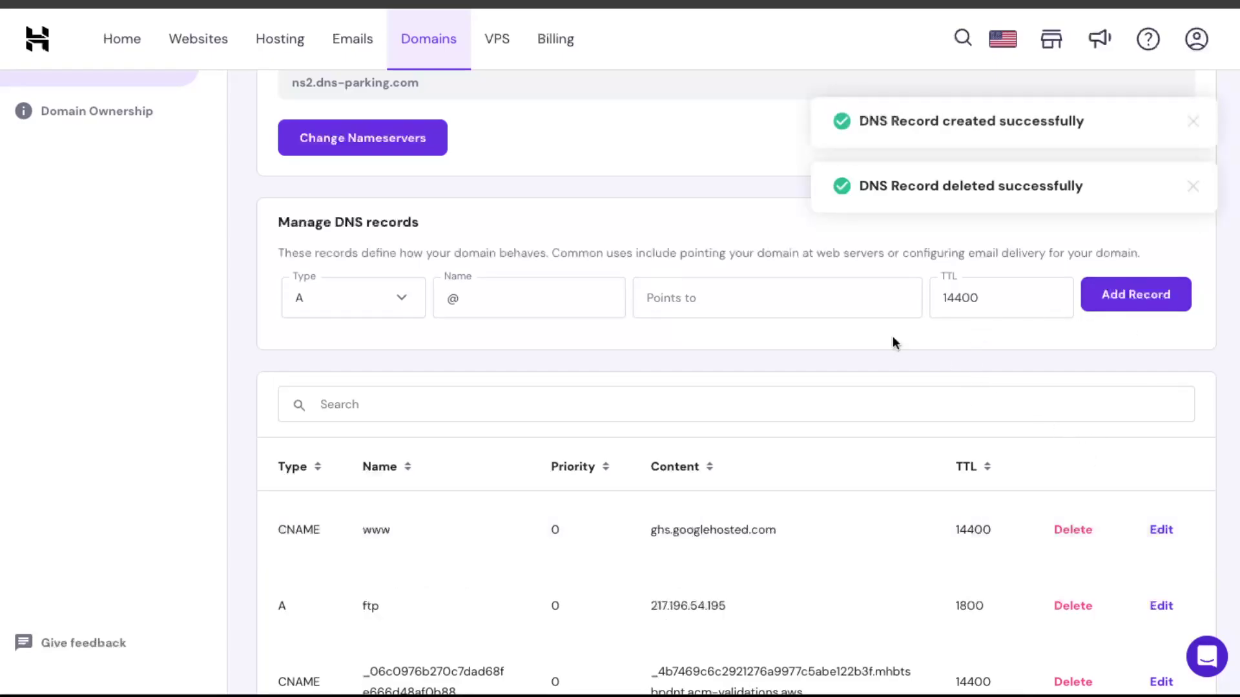
left_click_drag(631, 496, 850, 548)
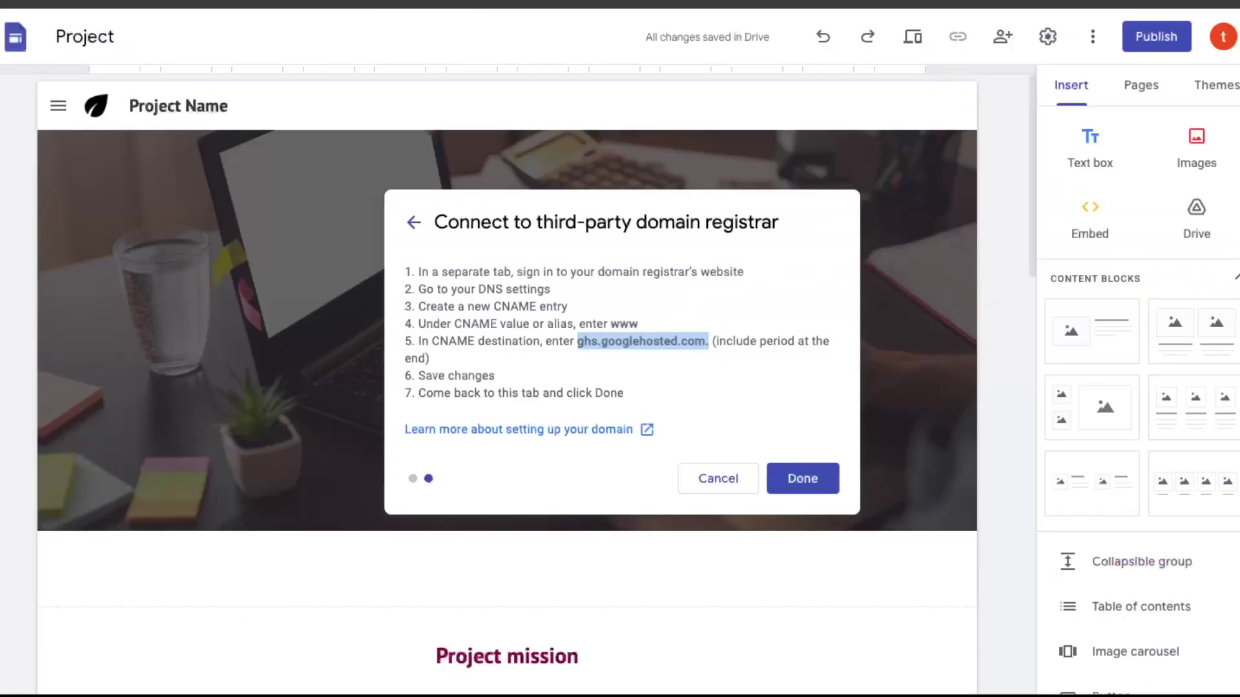
left_click(808, 482)
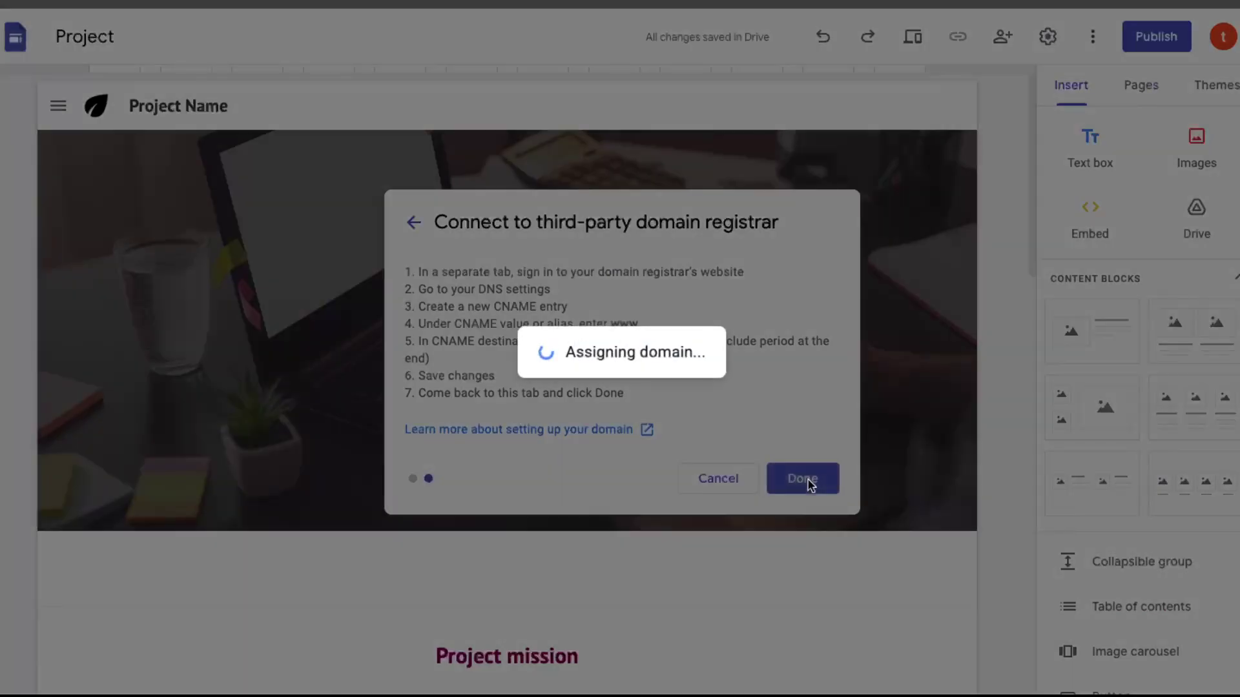